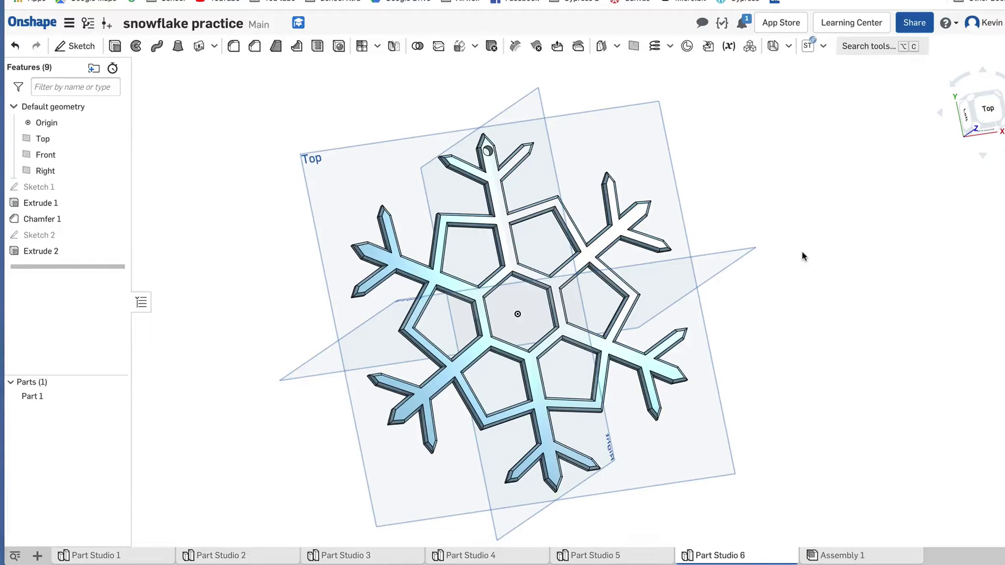
- Orbit the finished snowflake, then add a new empty Part Studio 7
right_drag(785, 283, 790, 321)
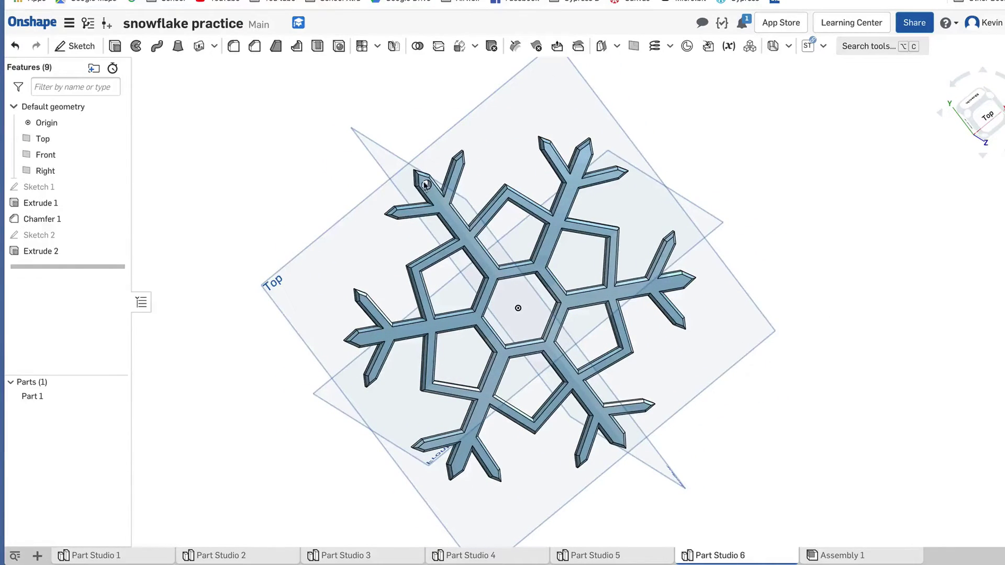
click(95, 464)
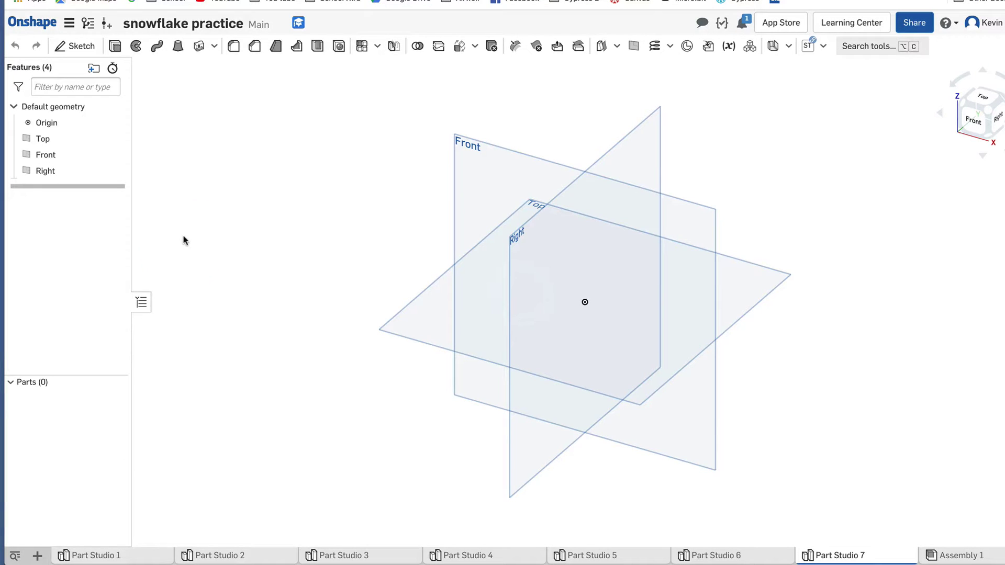
click(69, 24)
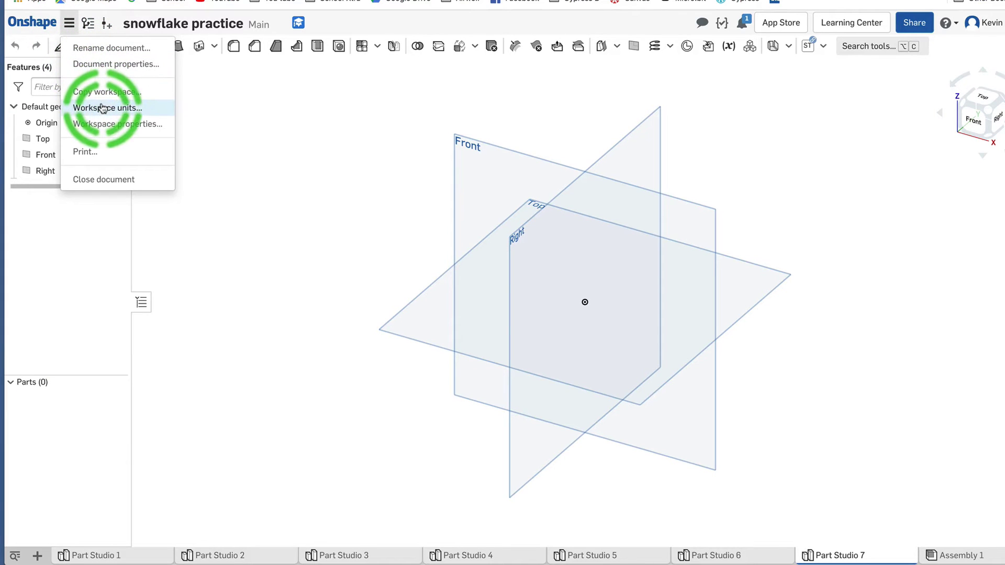
click(104, 109)
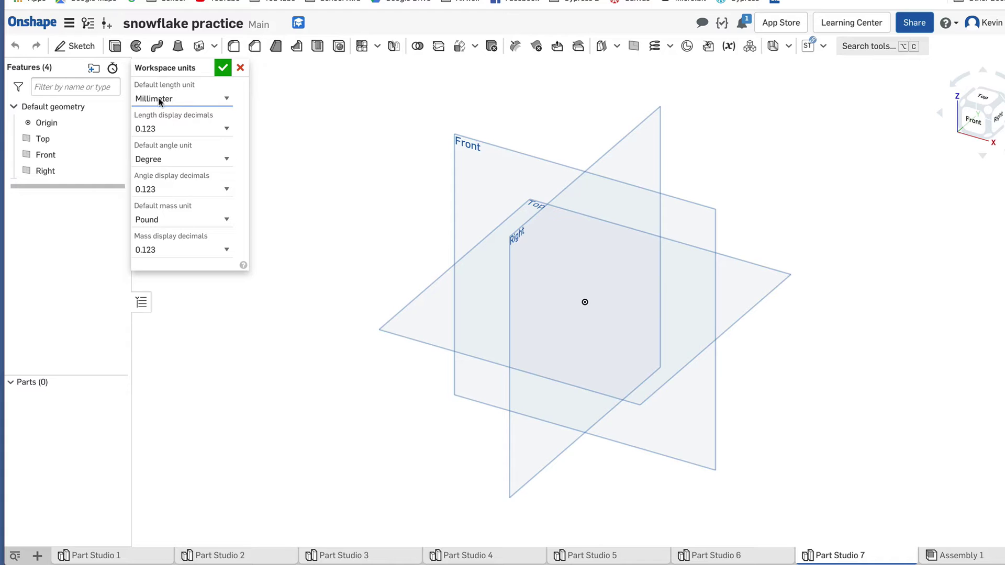
click(224, 98)
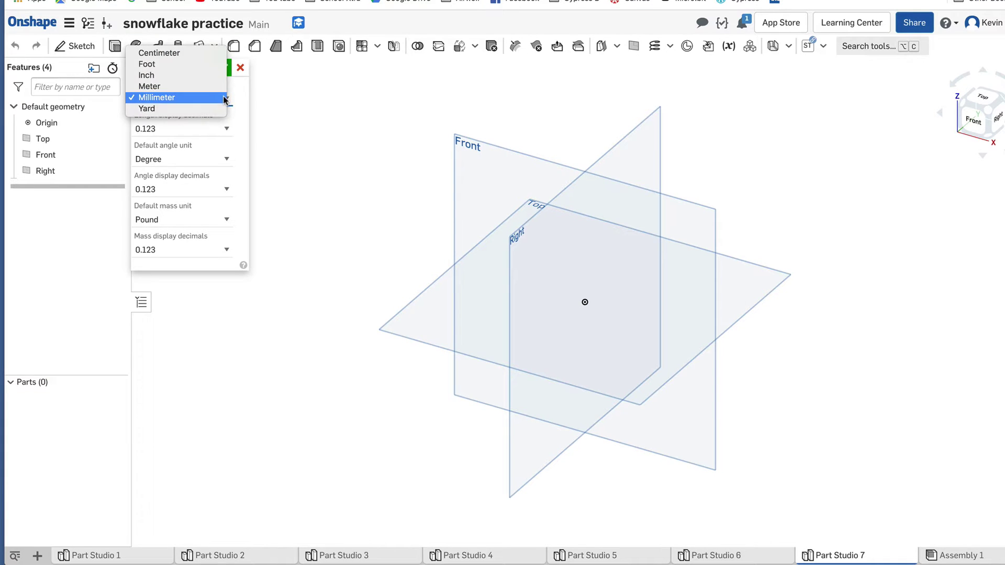
click(183, 97)
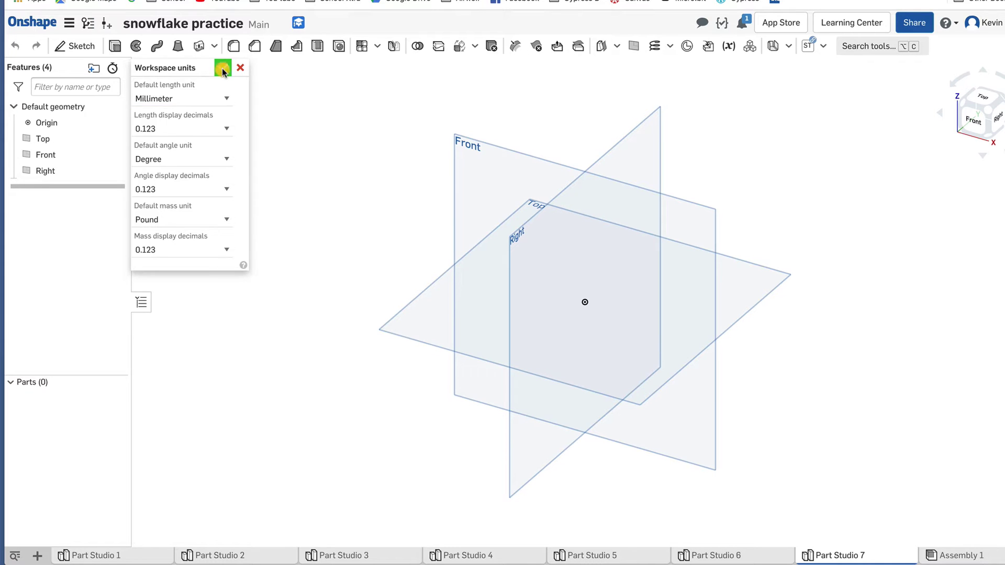
click(223, 70)
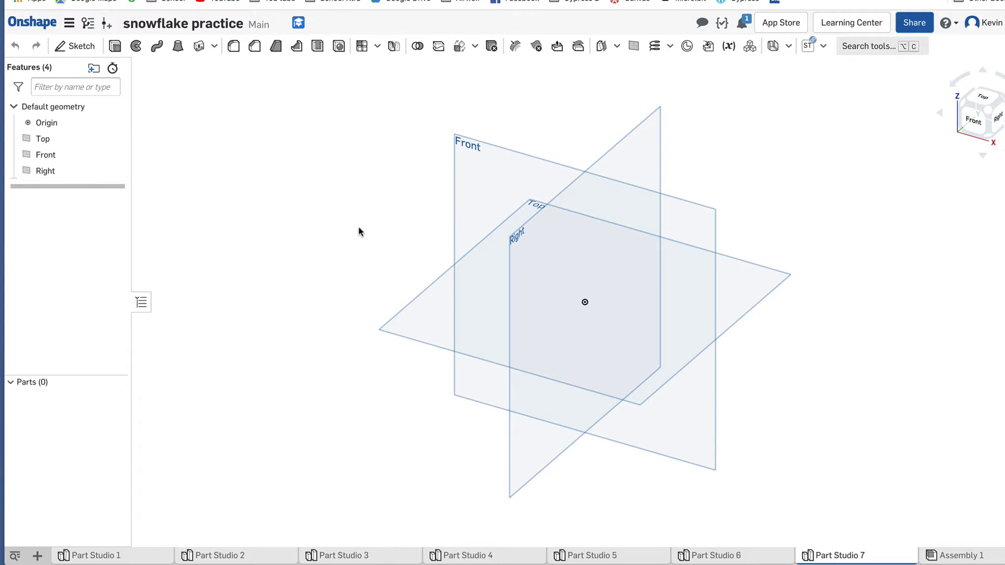
- Open Sketch 1 on the Top plane, view it normal, and set the Line tool to construction
click(428, 312)
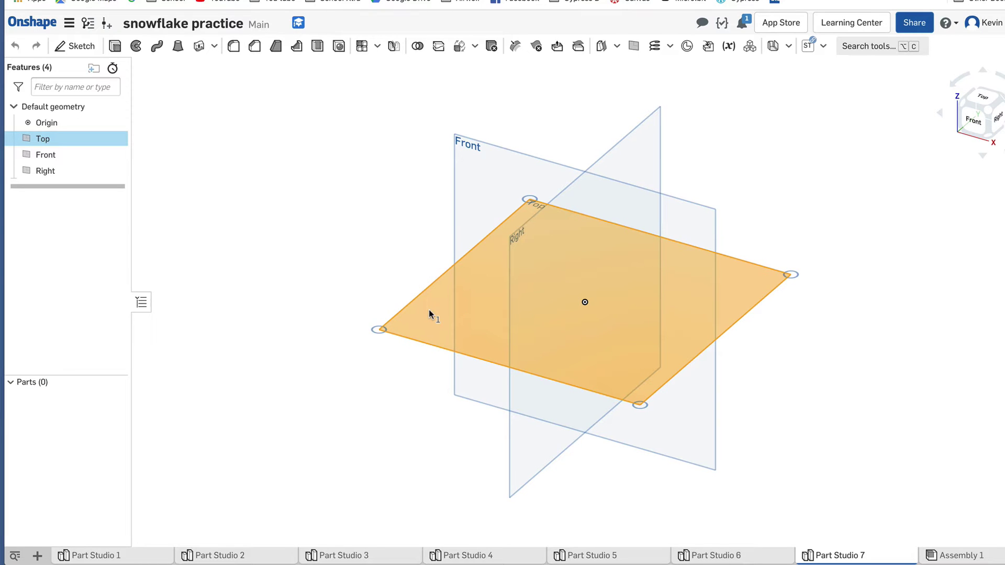
click(82, 48)
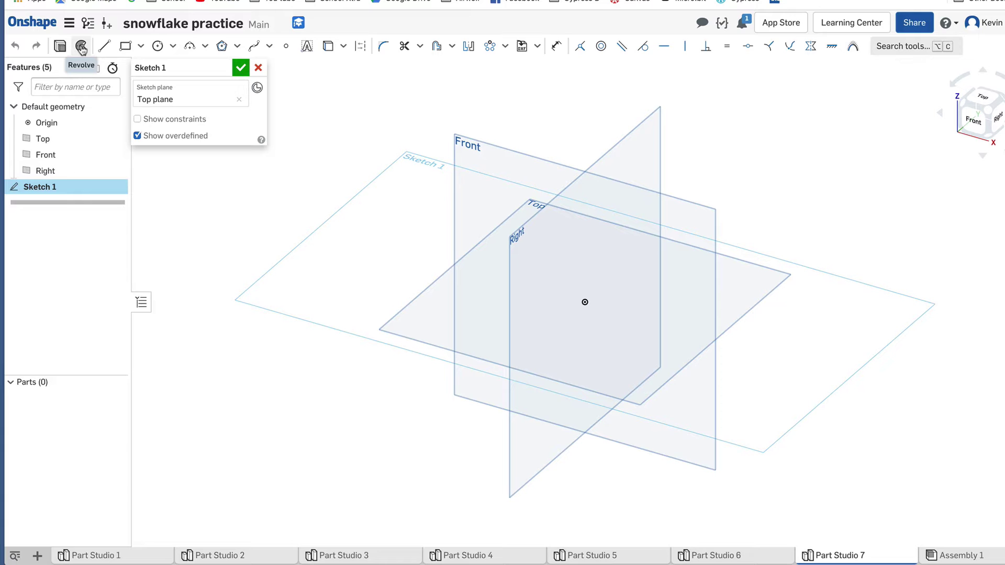
key(n)
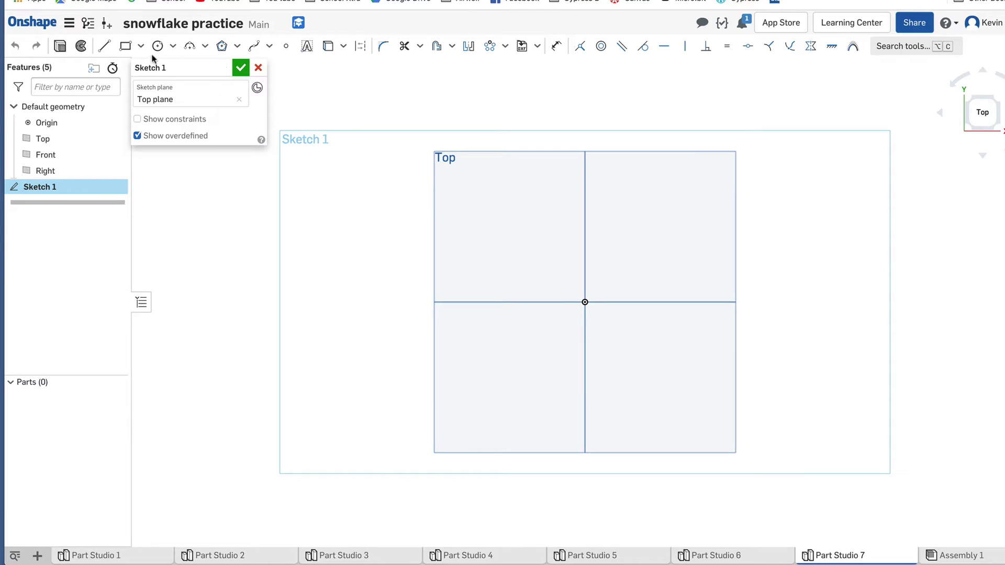
click(106, 48)
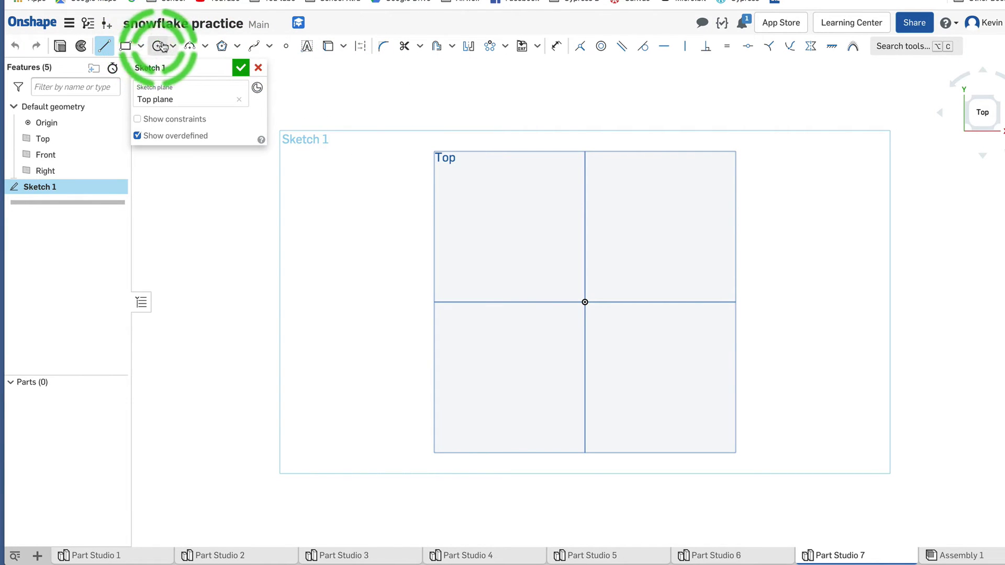
click(362, 47)
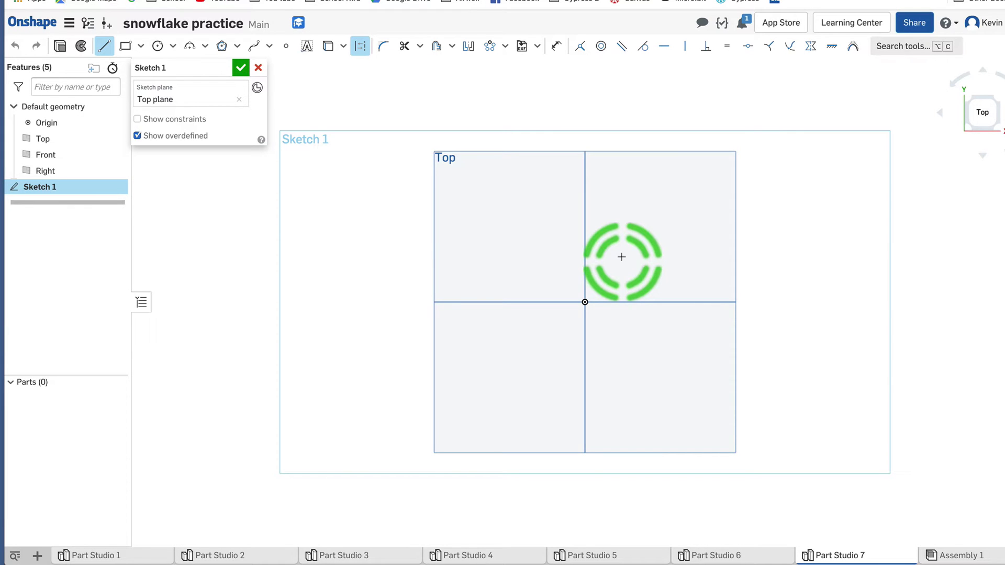
- Draw an 80 mm construction line from the origin up and to the right
click(585, 301)
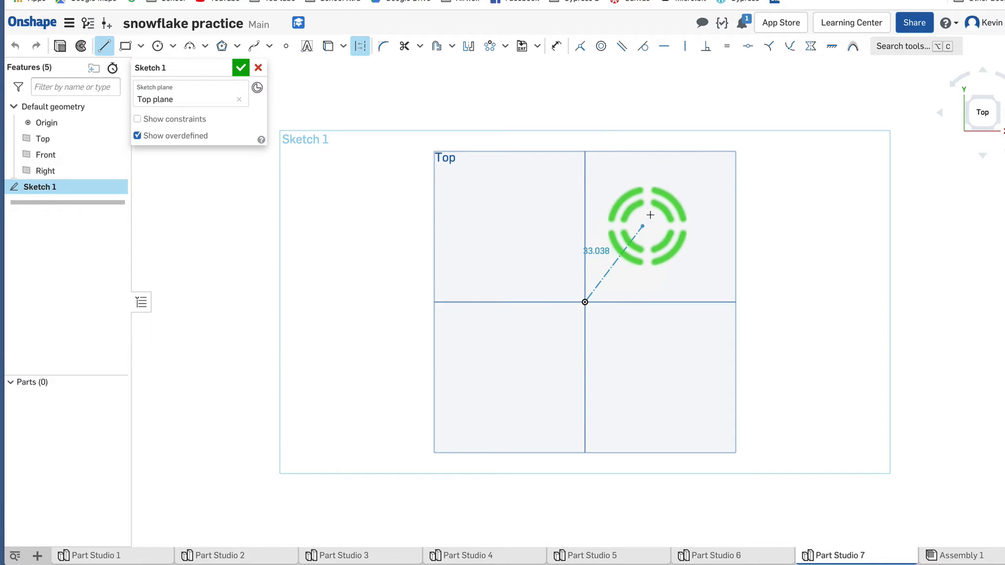
click(684, 172)
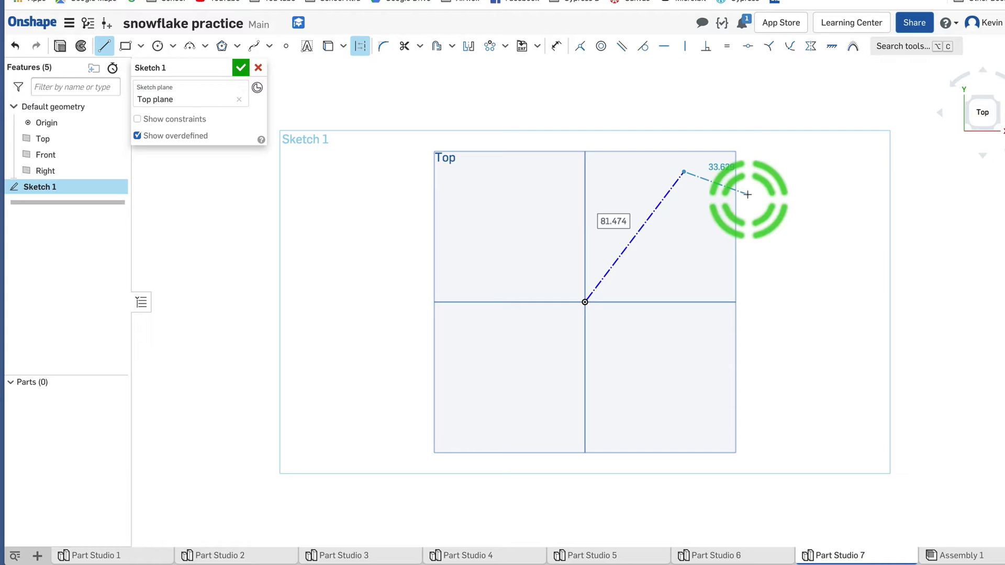
text(80)
key(Return)
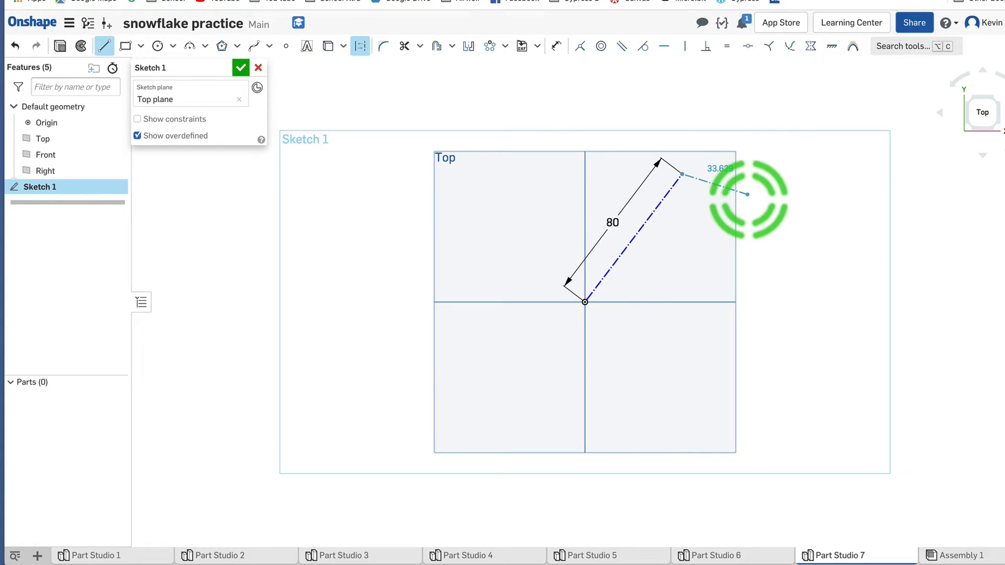
key(Escape)
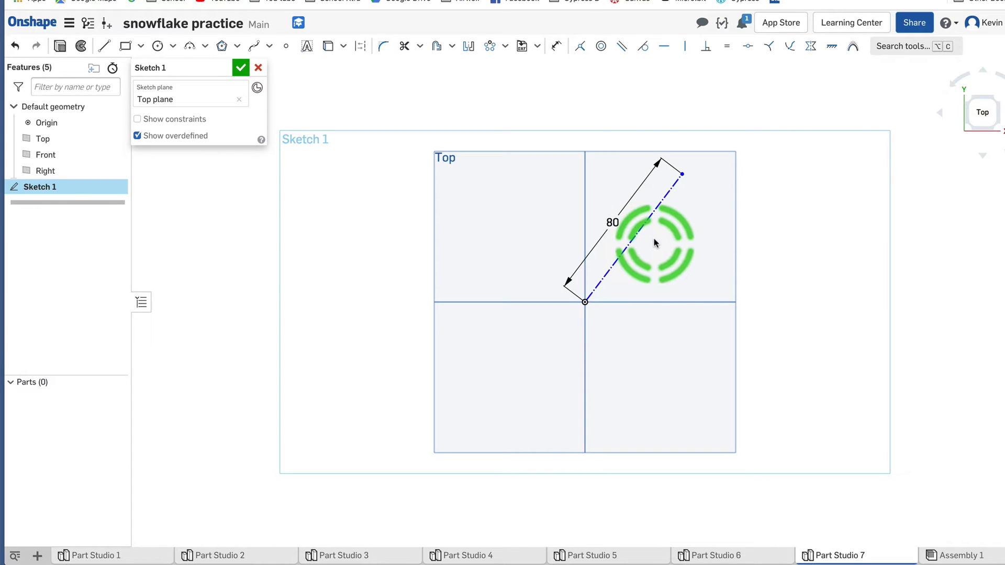
- Dimension the construction line at 60° to the horizontal axis
click(557, 47)
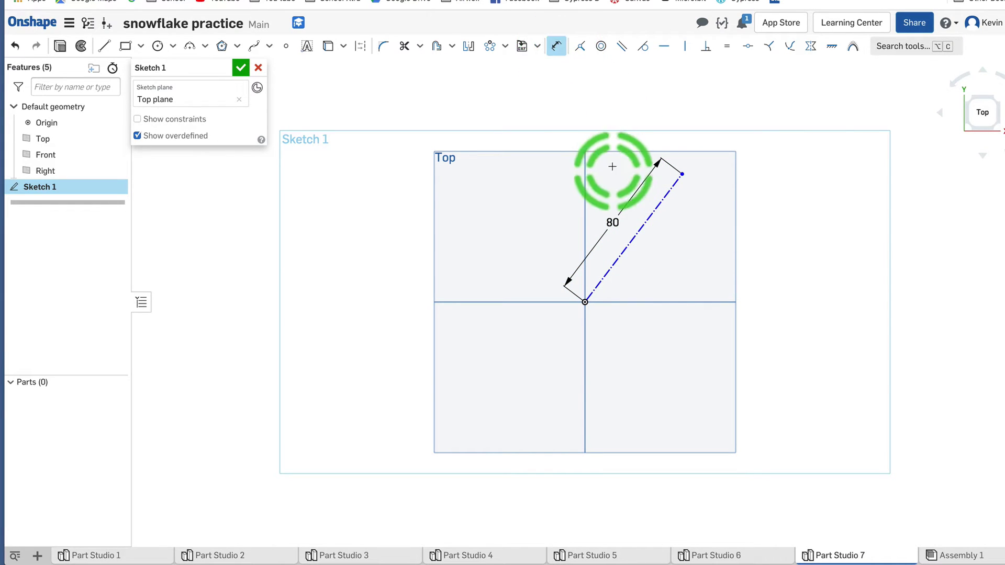
click(637, 232)
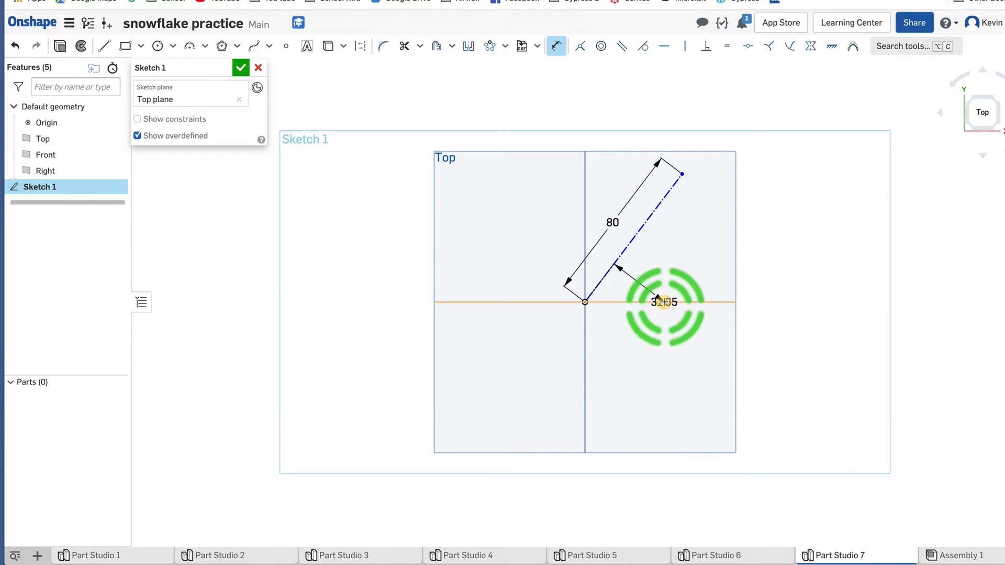
click(664, 302)
click(671, 254)
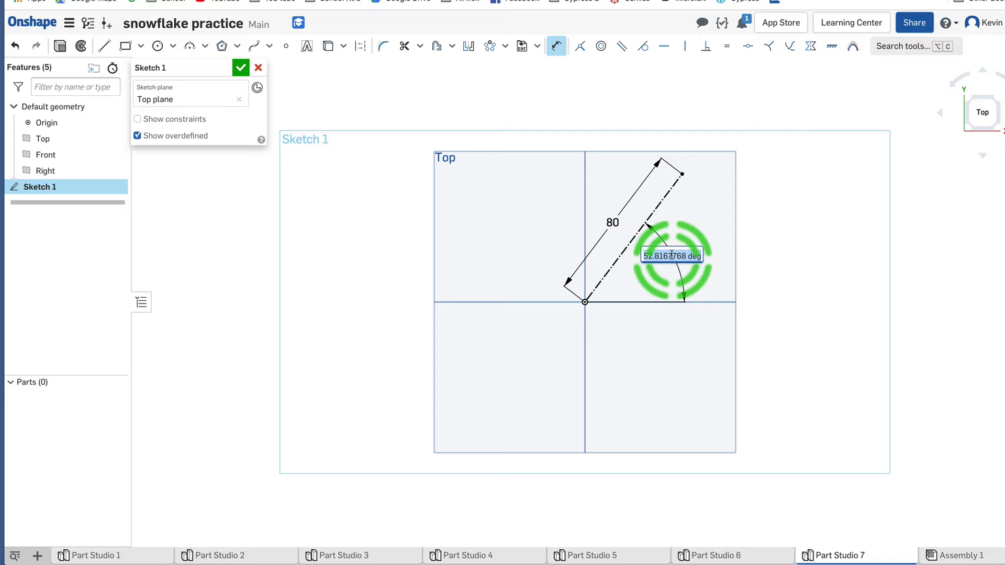
key(BackSpace)
key(Return)
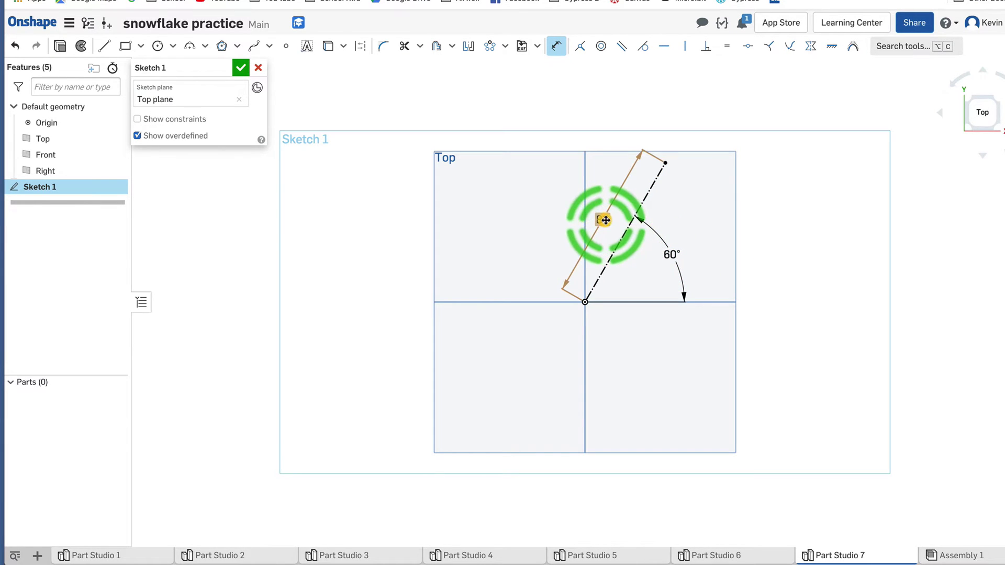
drag(603, 221, 649, 241)
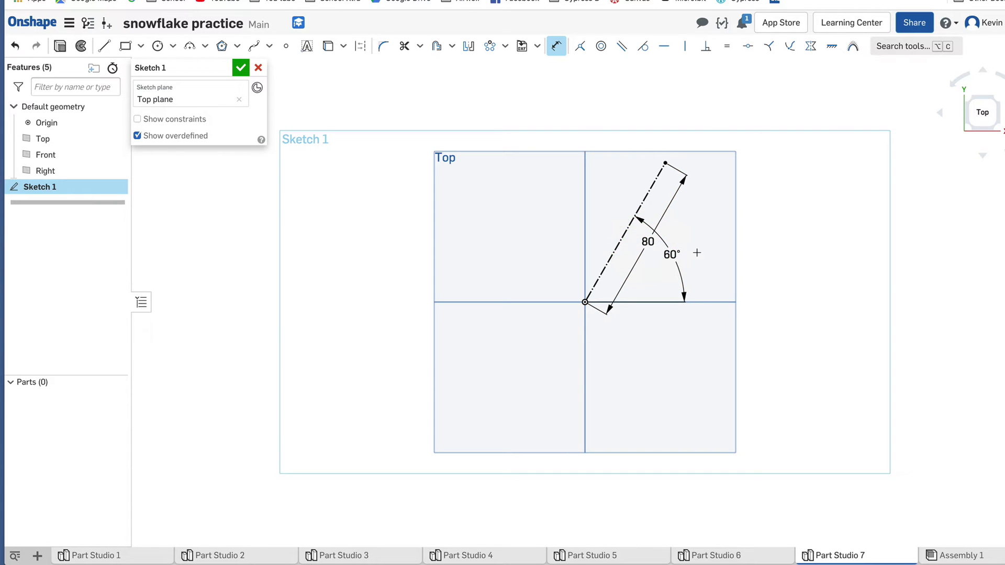
scroll(595, 218, up, 5)
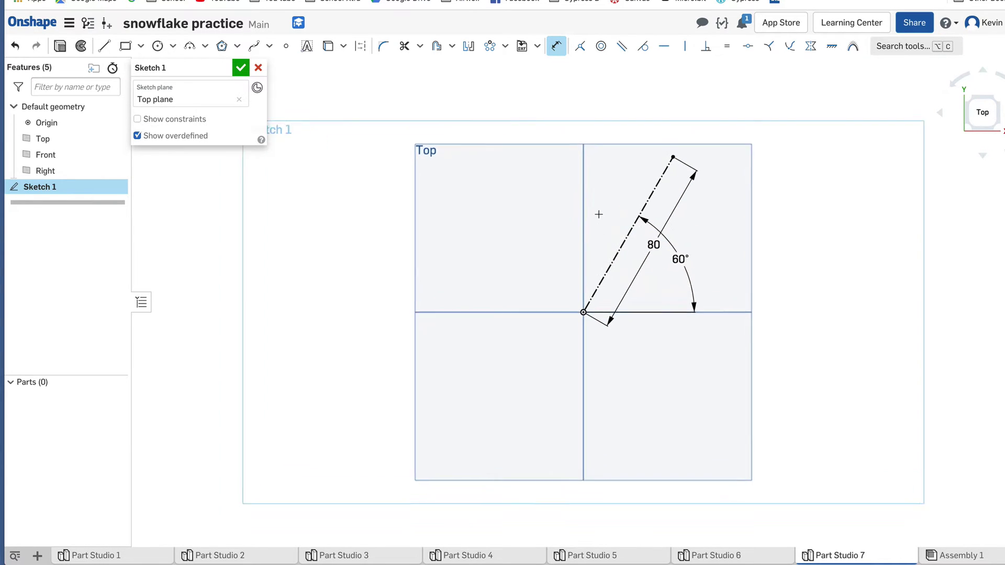
scroll(596, 196, up, 2)
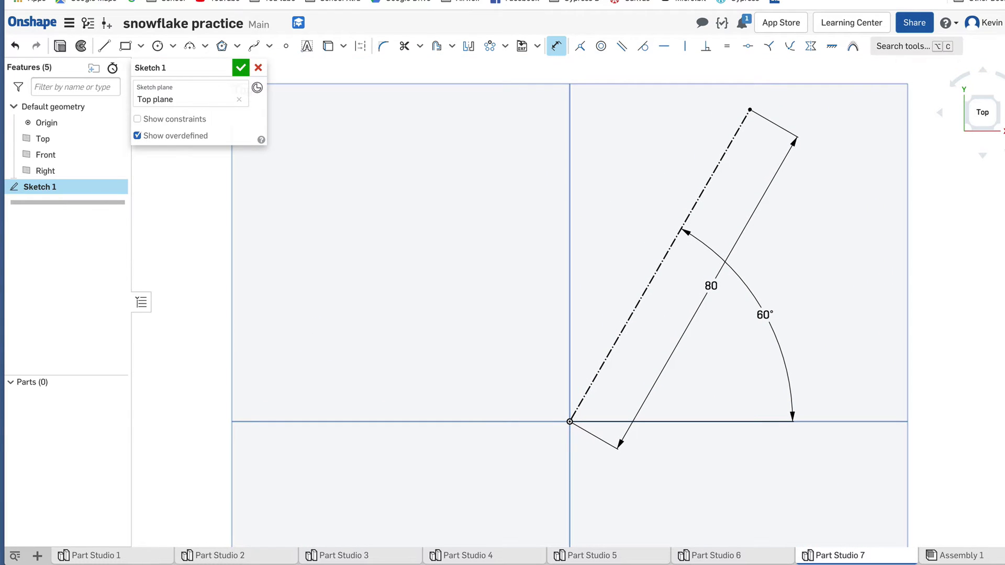
drag(1004, 97, 897, 143)
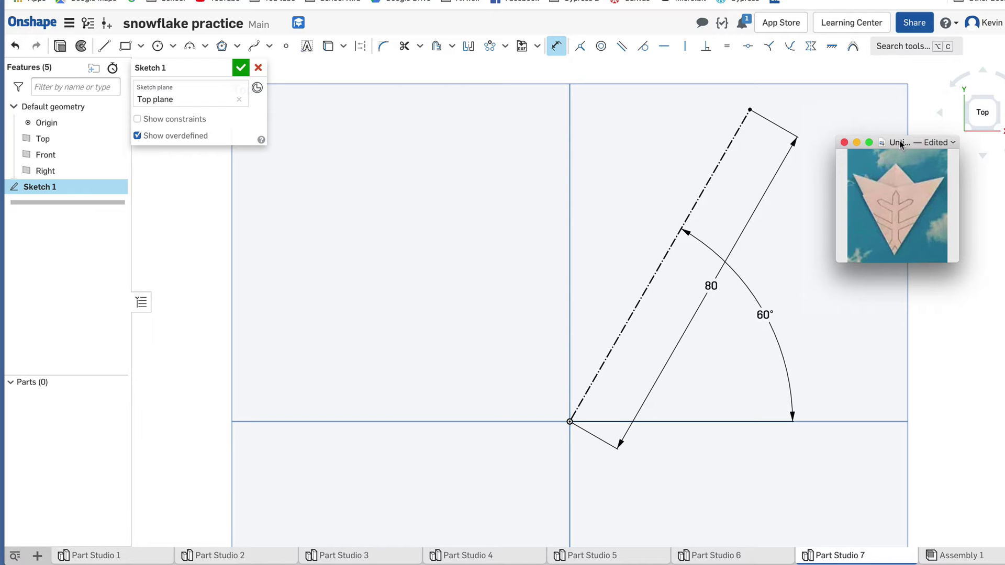
drag(901, 145, 1004, 105)
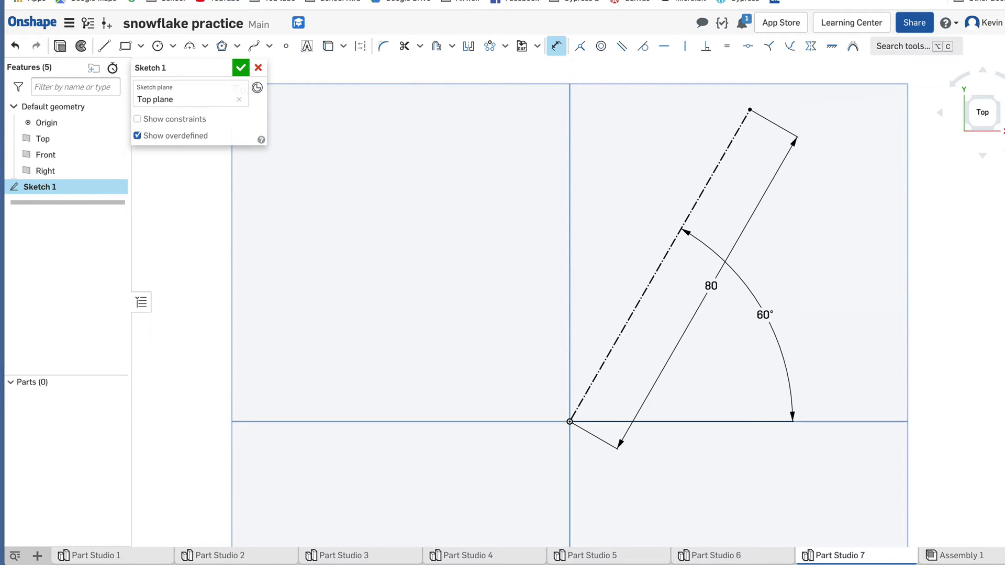
- Draw the trunk edge and the long lower side branch of the half-arm outline
click(104, 46)
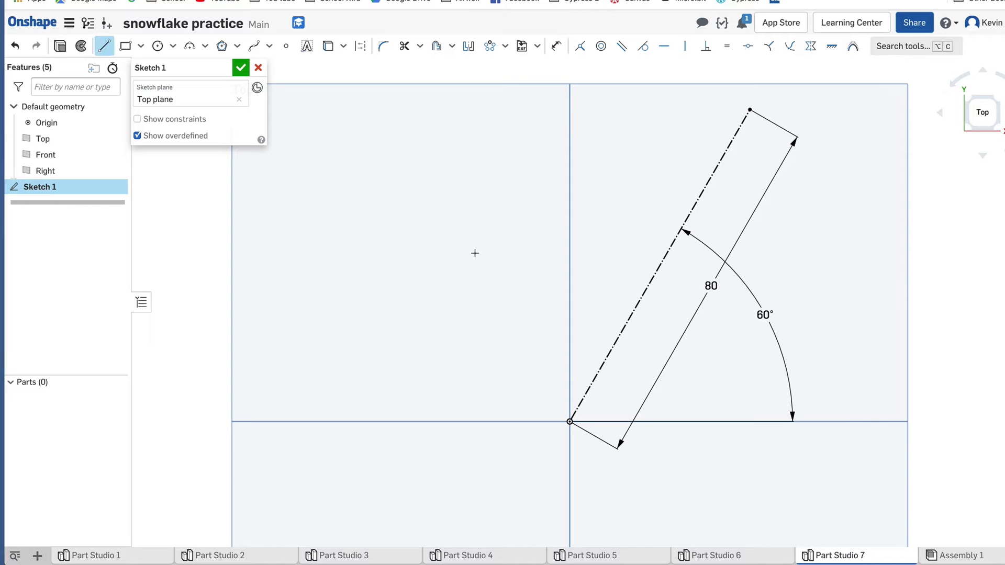
click(570, 364)
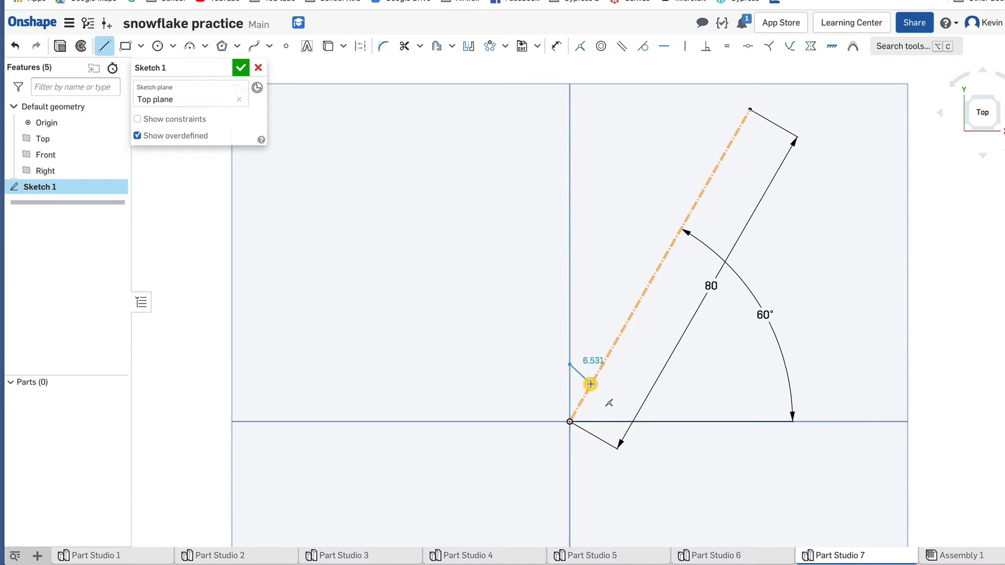
click(591, 385)
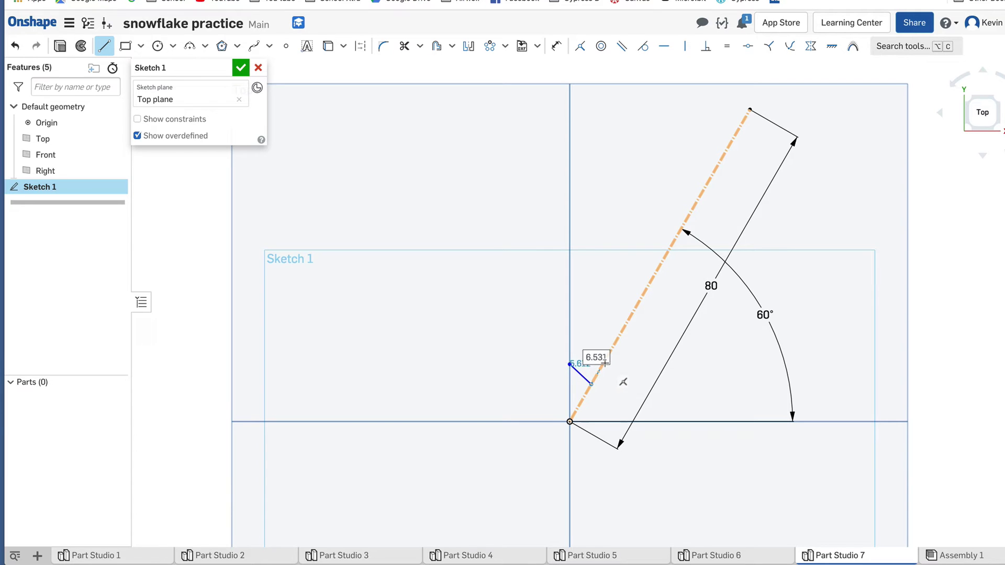
click(605, 363)
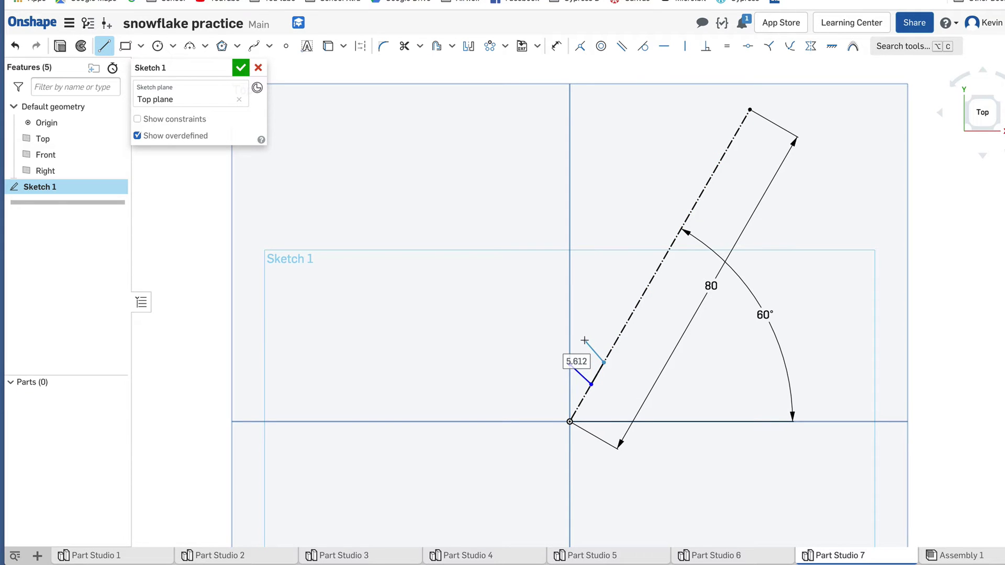
click(585, 341)
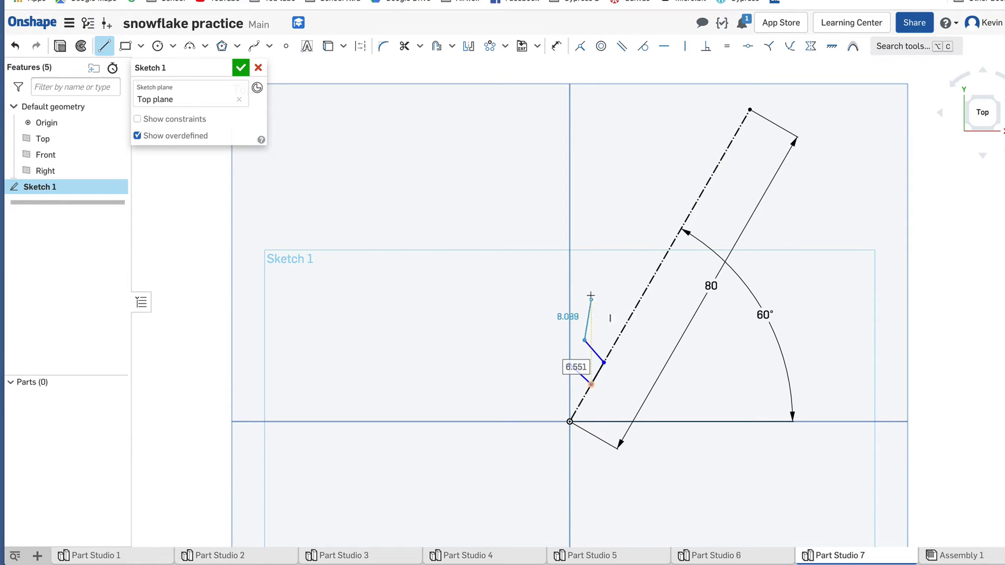
click(586, 270)
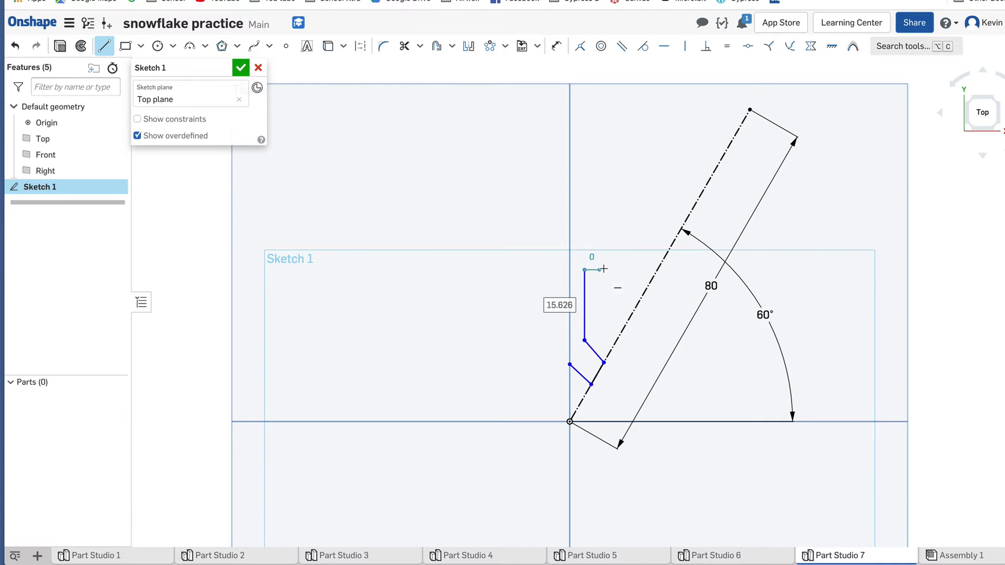
click(664, 258)
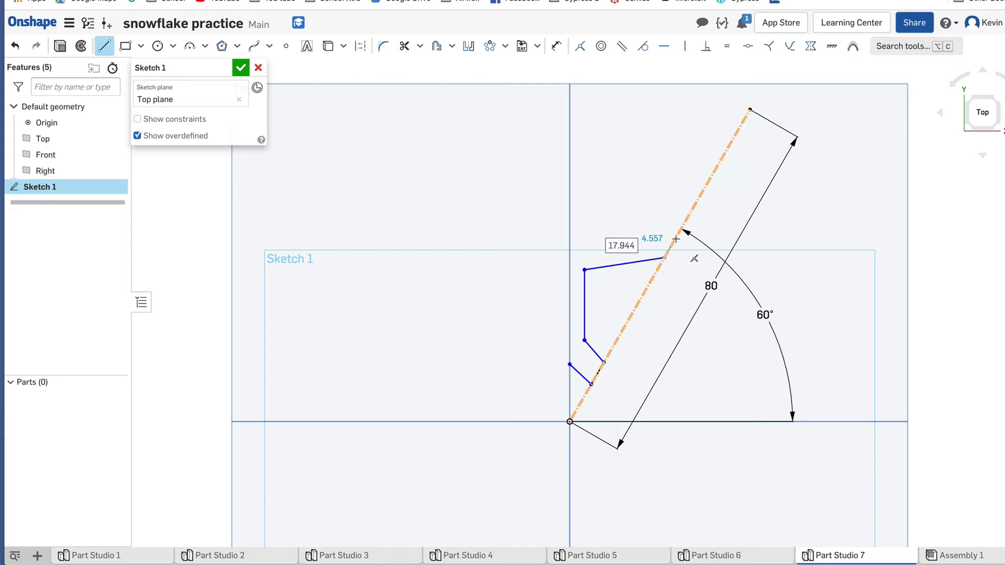
click(676, 239)
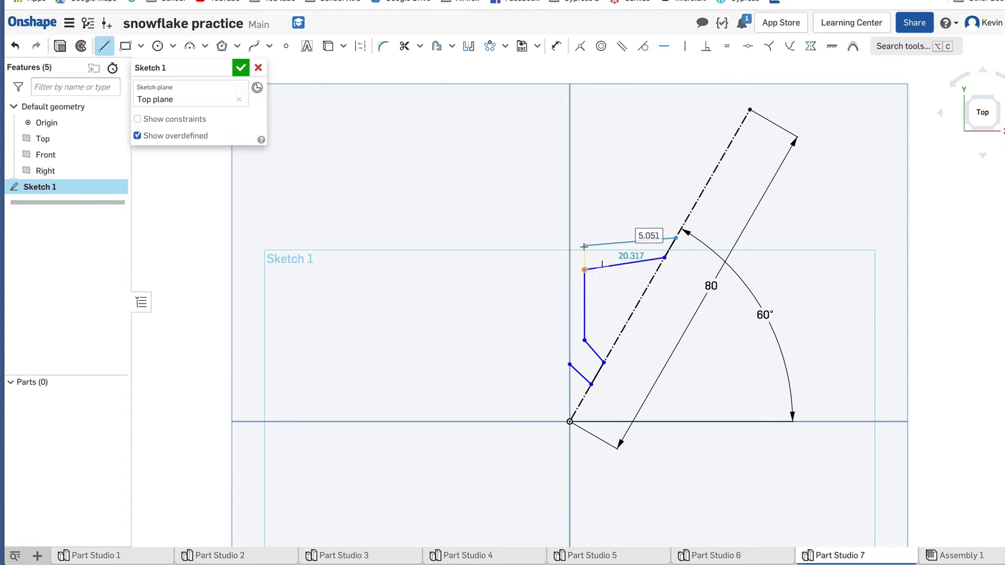
click(585, 251)
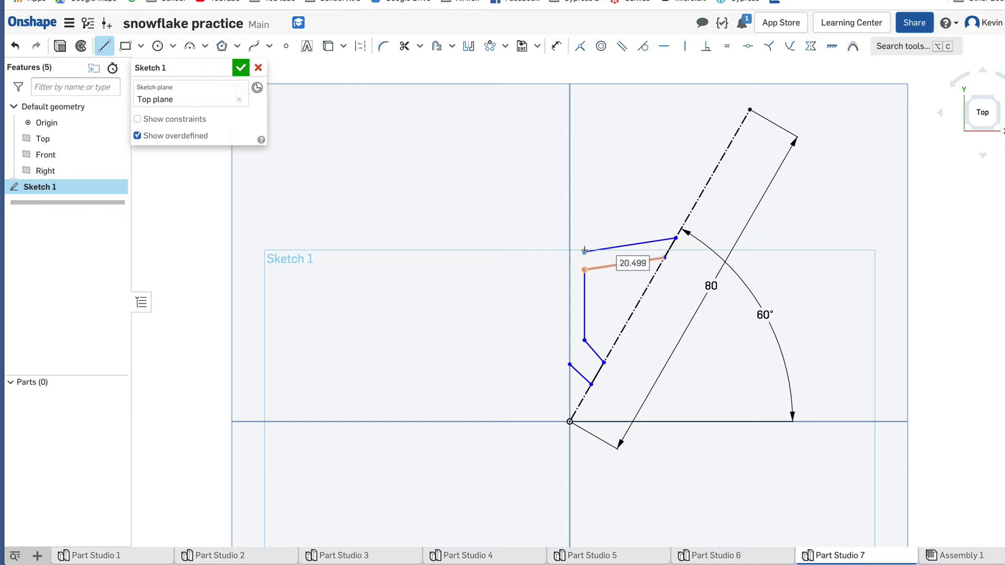
click(585, 187)
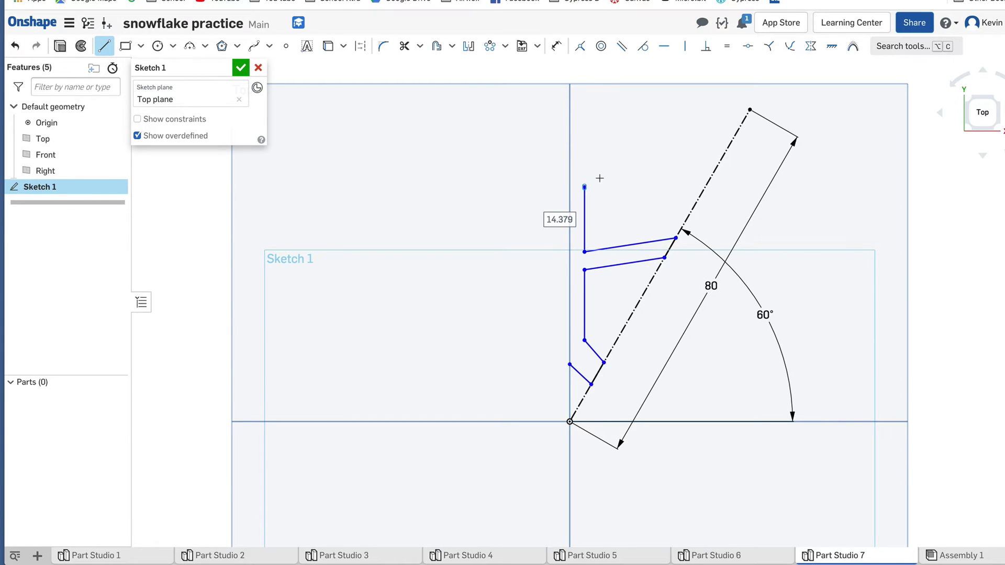
- Add the upper branch with a 5-long end and the pointed tip, closing the outline
click(635, 149)
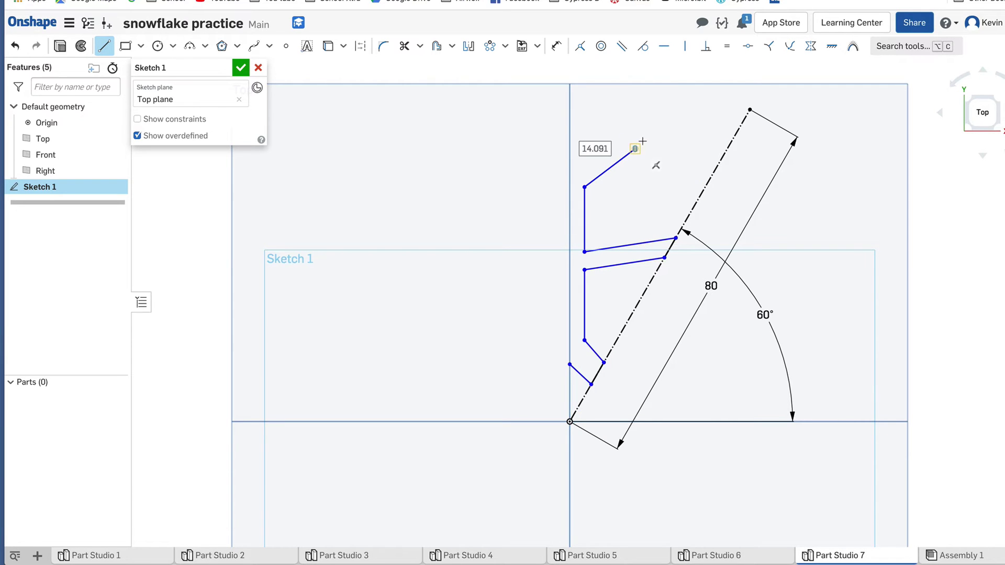
text(5)
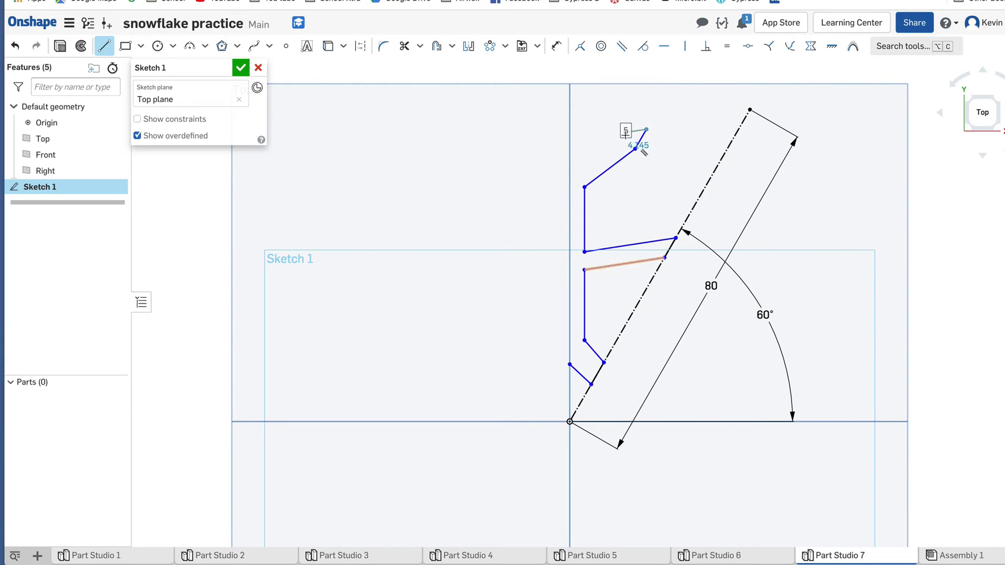
key(Return)
click(625, 133)
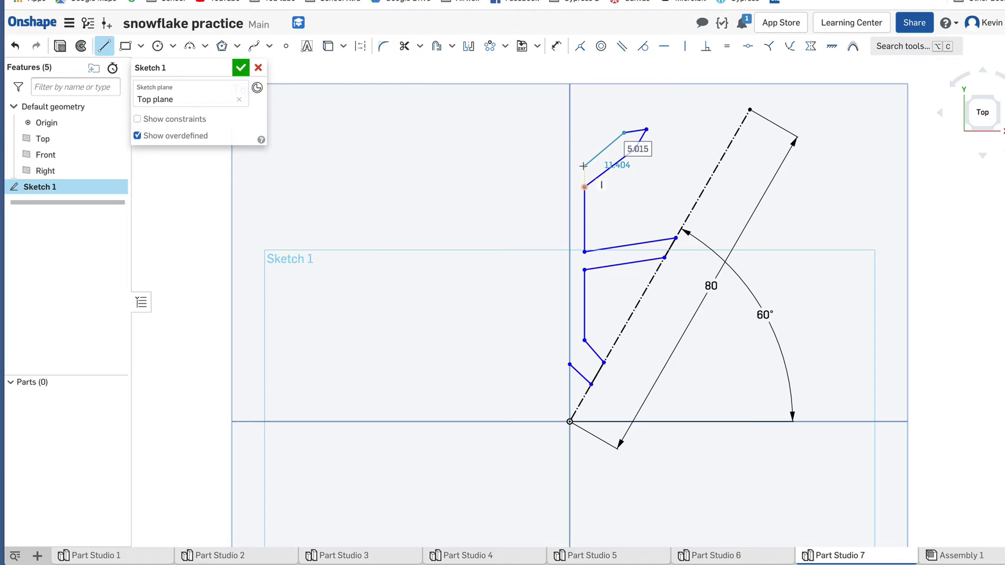
click(584, 164)
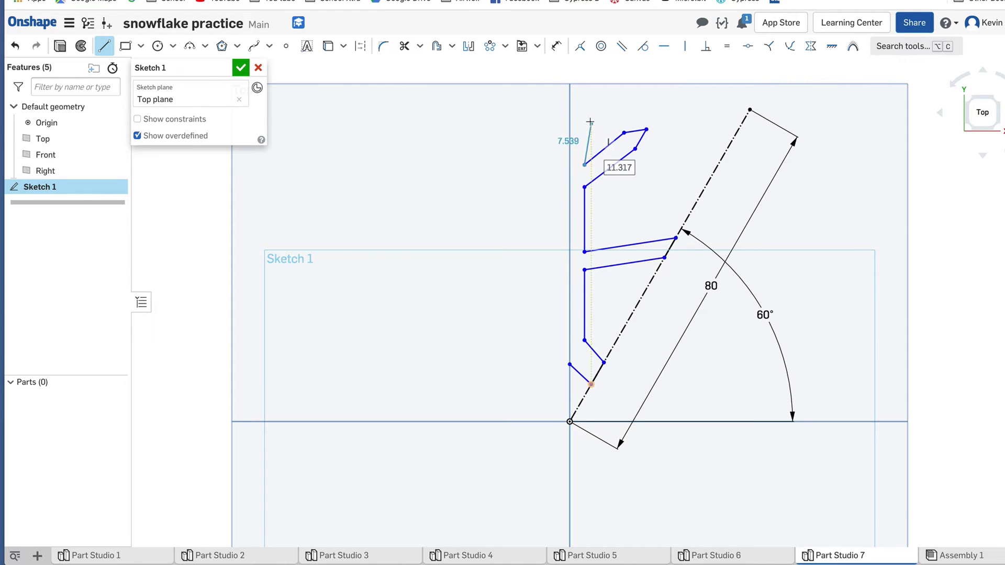
click(585, 115)
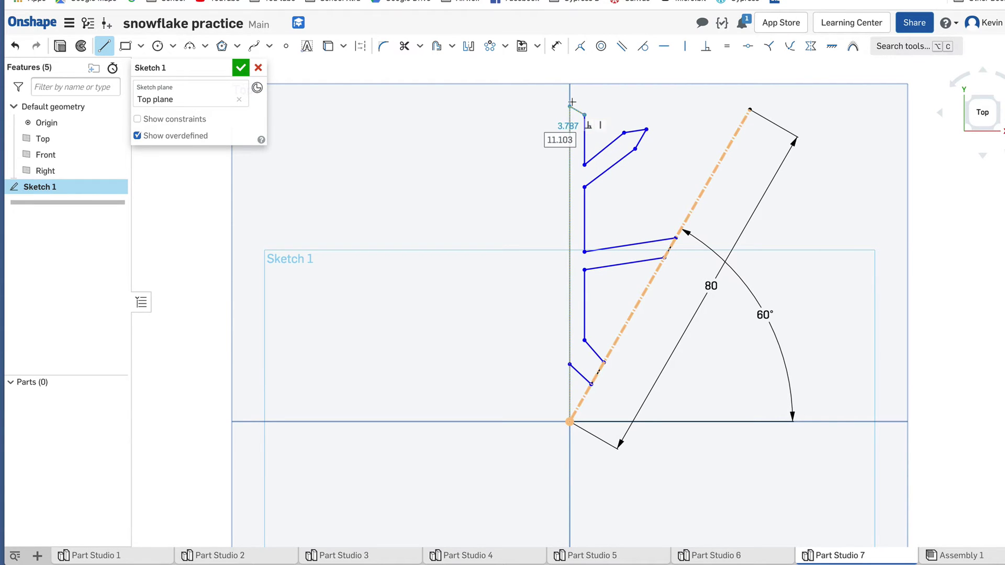
click(571, 97)
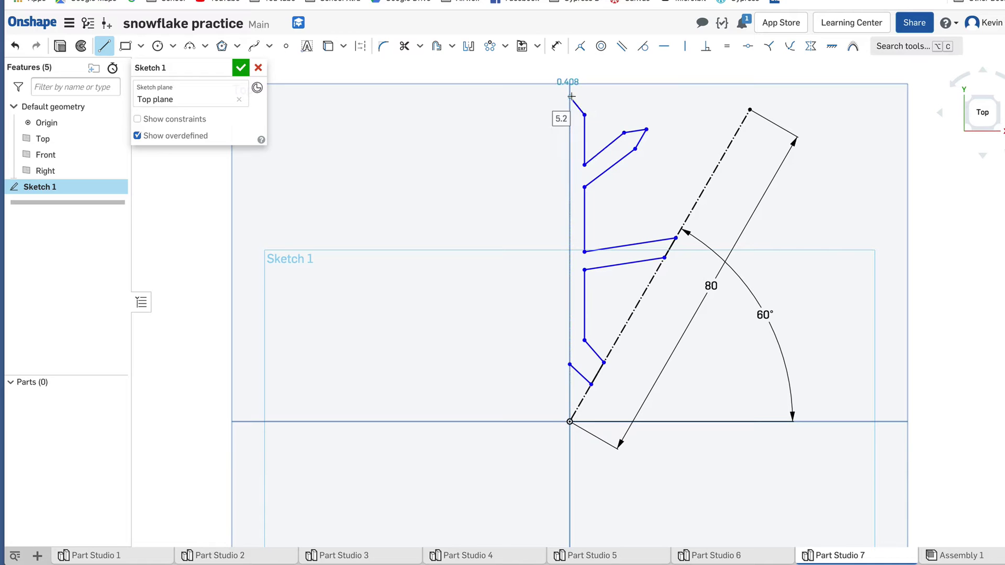
click(570, 363)
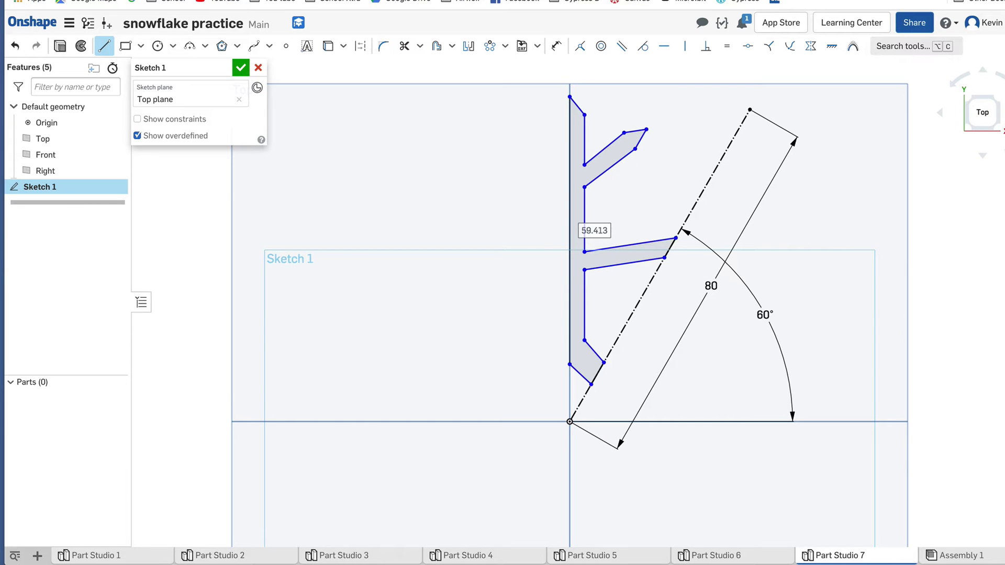
drag(812, 103, 757, 105)
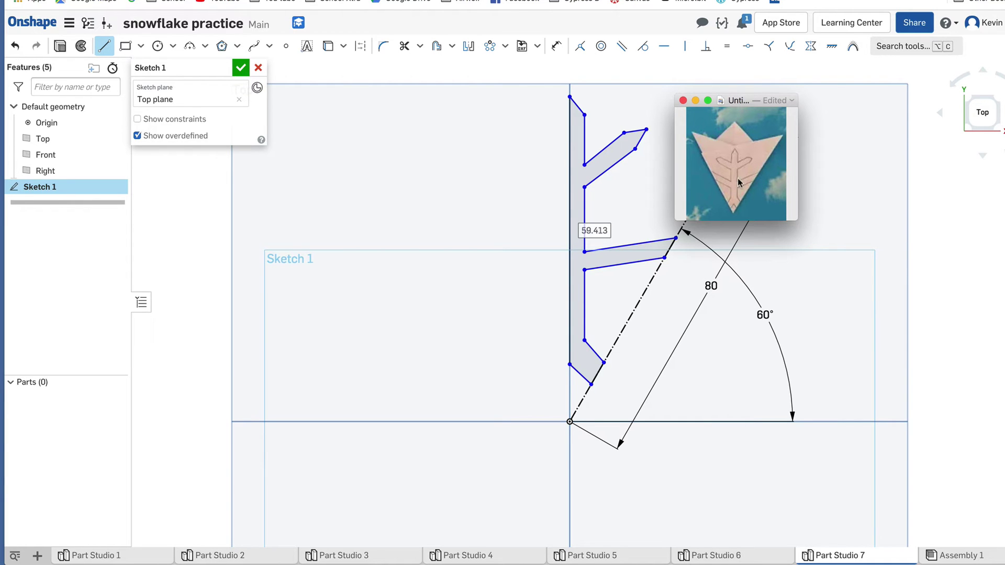
drag(736, 108, 1004, 107)
key(Escape)
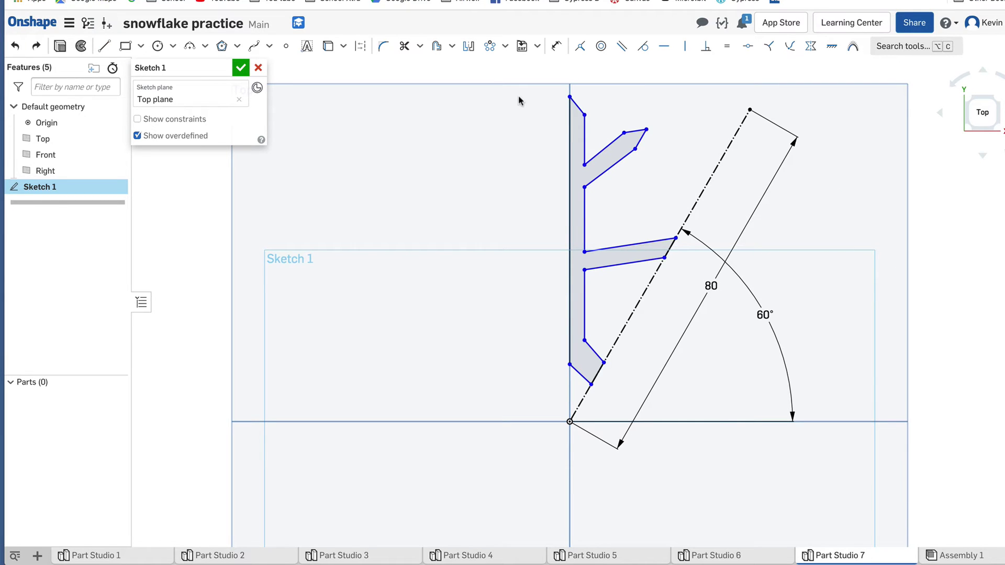
- Mirror the selected half-branch outline across the vertical axis, then view the sketch normal
mouse_move(498, 84)
mouse_down()
mouse_move(618, 168)
mouse_move(683, 236)
mouse_move(706, 407)
mouse_up()
scroll(703, 406, up, 1)
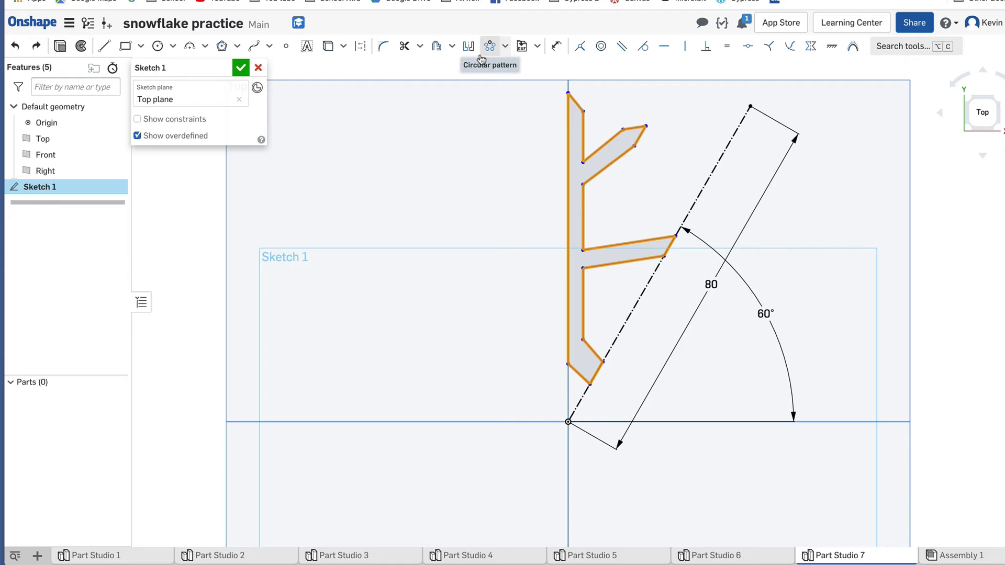
click(468, 47)
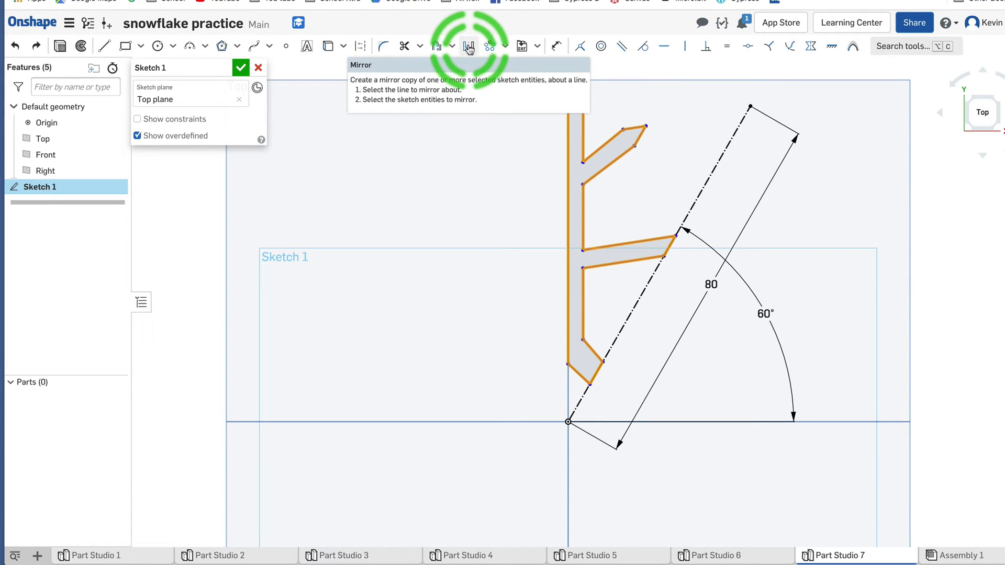
click(469, 49)
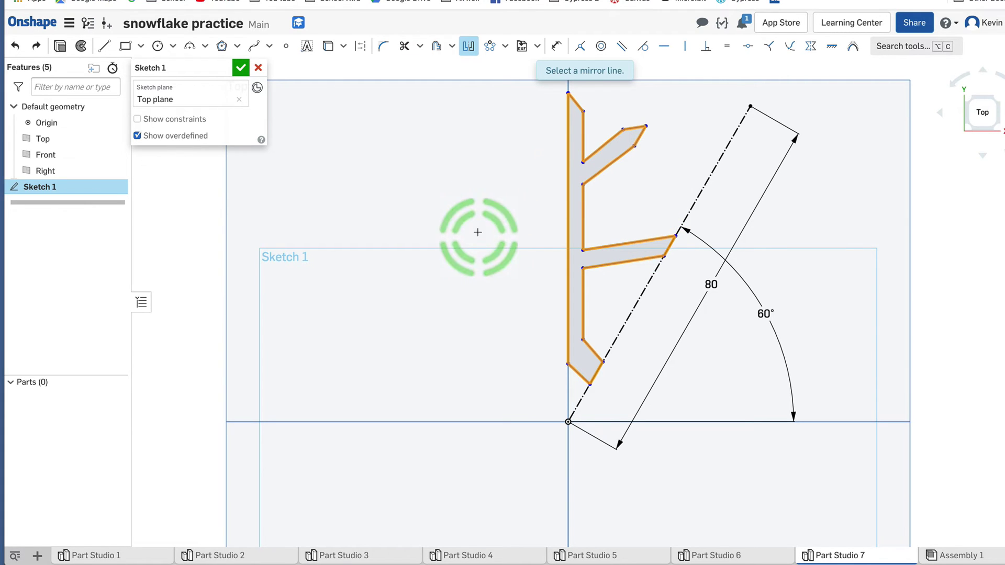
click(568, 388)
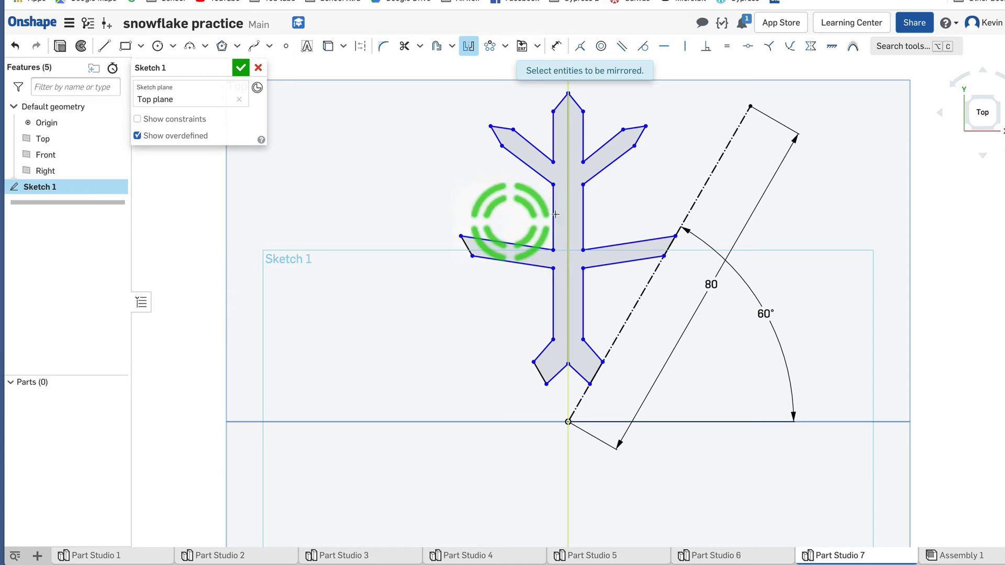
drag(1002, 100, 735, 114)
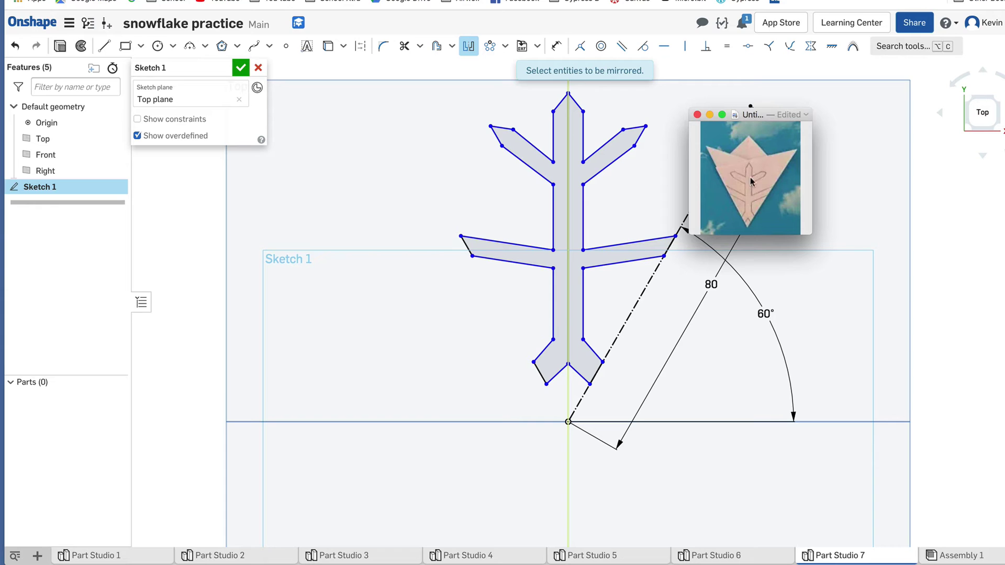
drag(761, 115, 1004, 109)
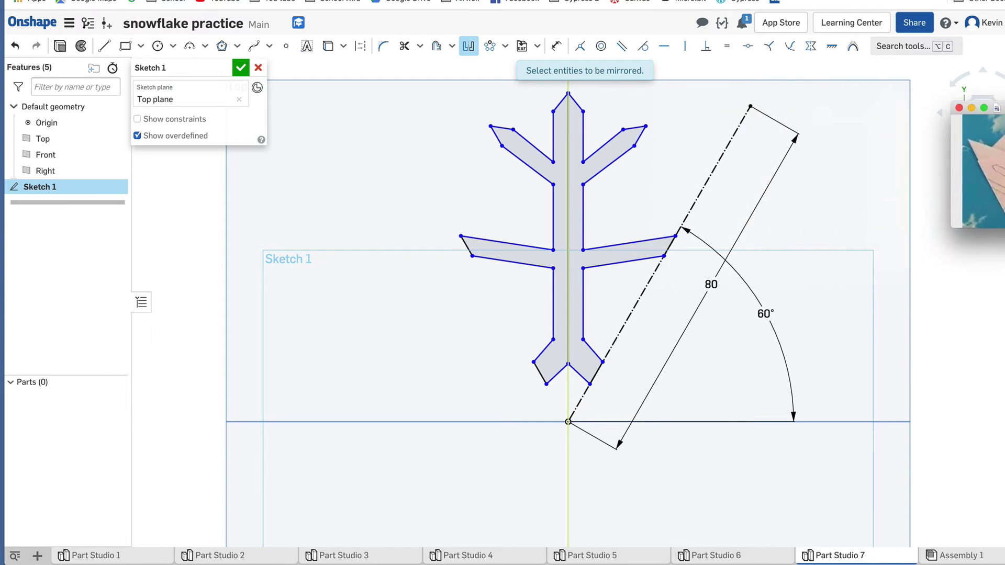
key(Escape)
key(n)
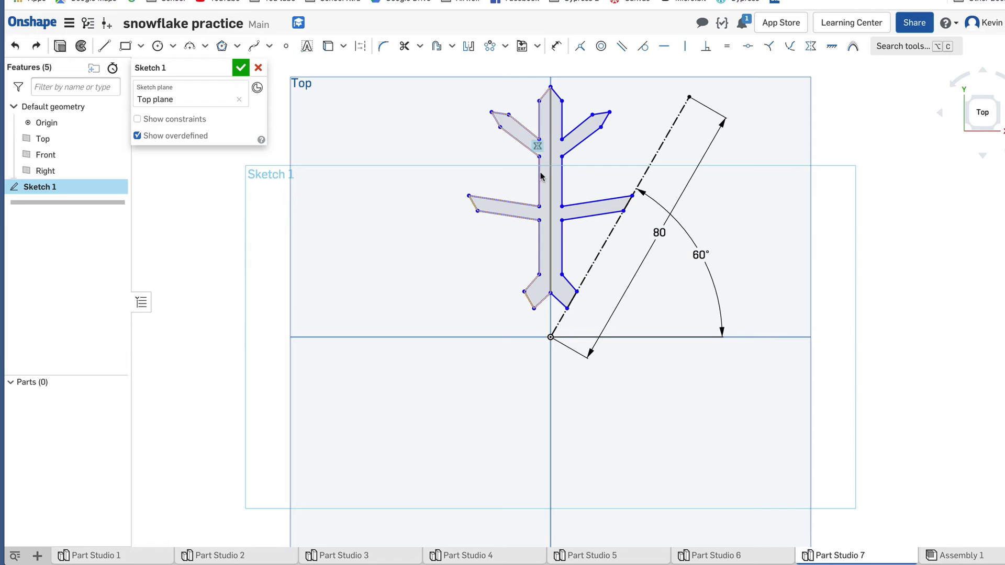
- Trim away the centre line inside the arm's trunk
click(406, 49)
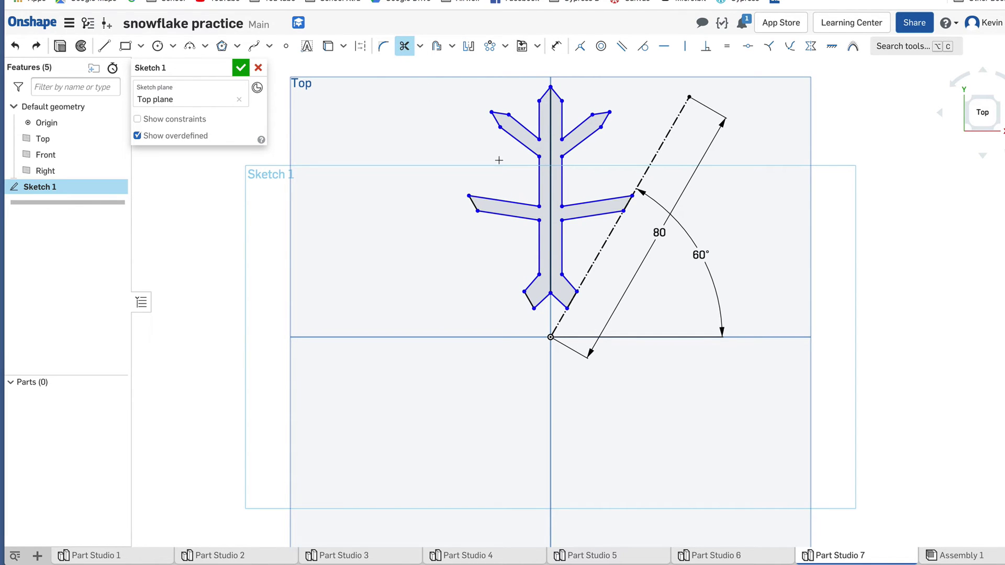
scroll(553, 148, up, 4)
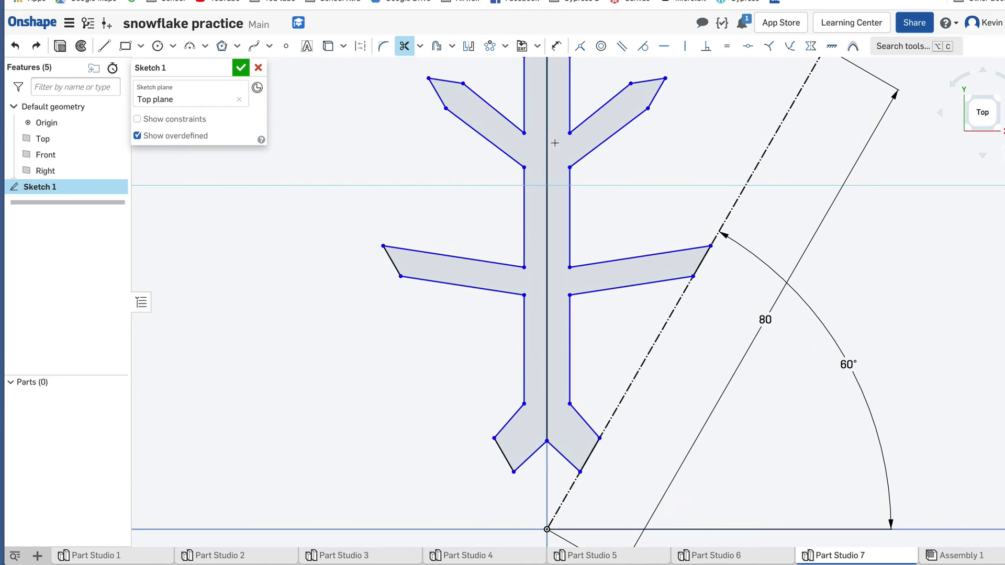
click(546, 160)
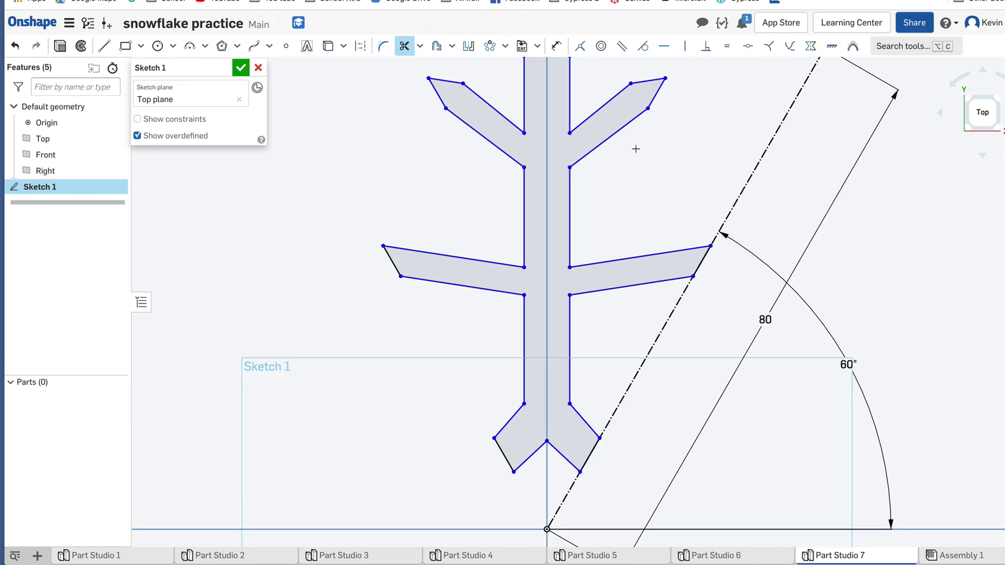
scroll(635, 149, down, 5)
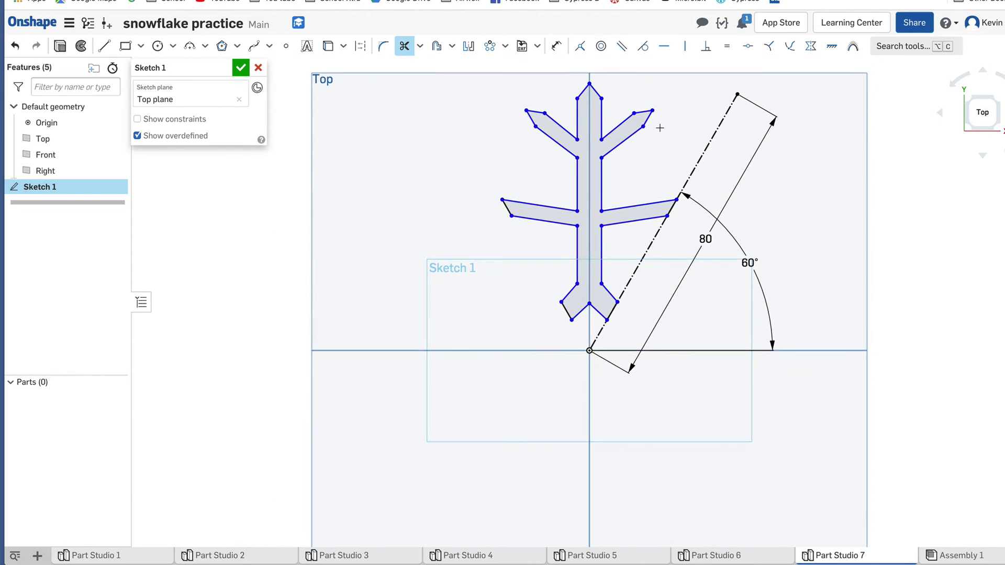
- Start a circular pattern and select the whole snowflake arm for it
scroll(660, 128, down, 2)
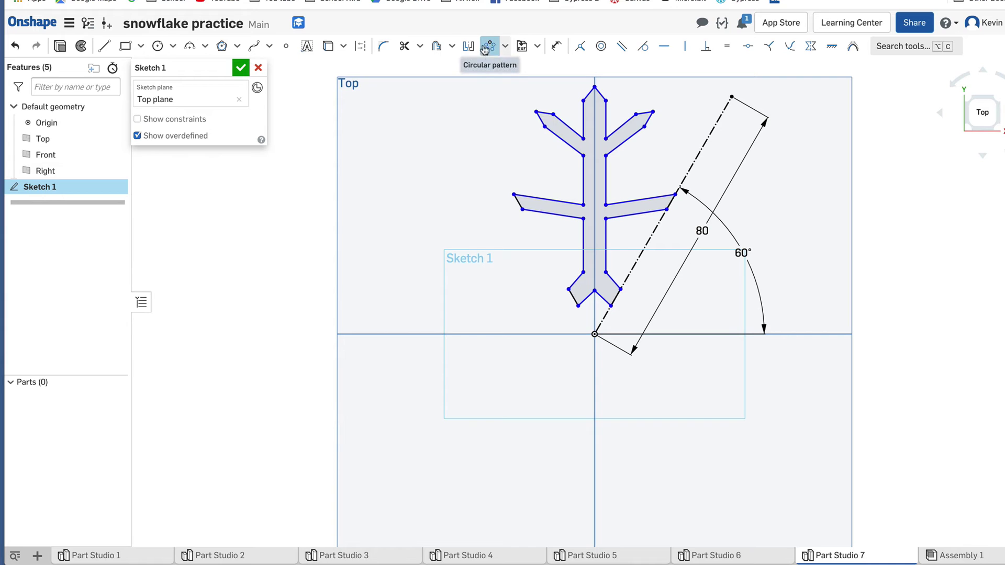
click(506, 46)
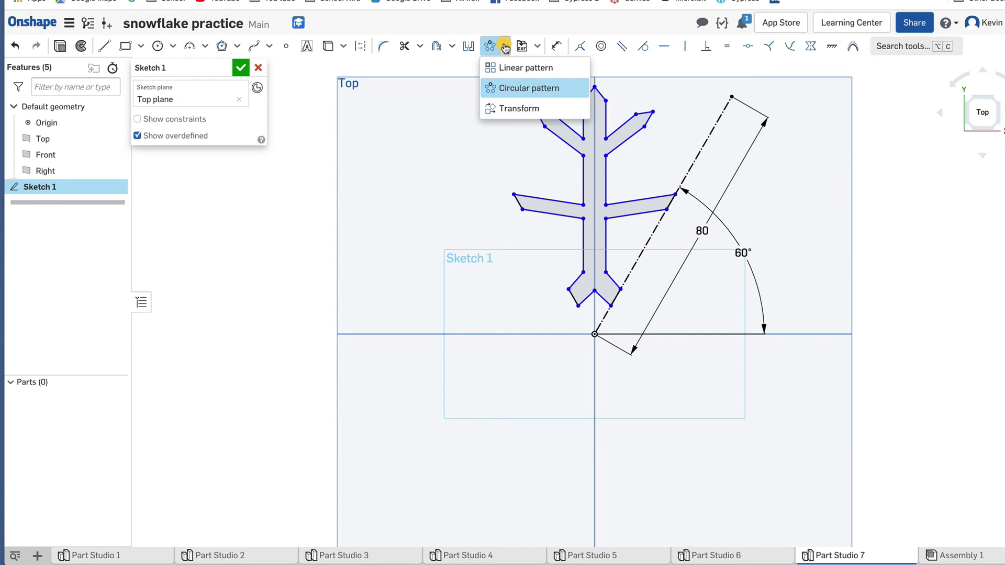
click(502, 68)
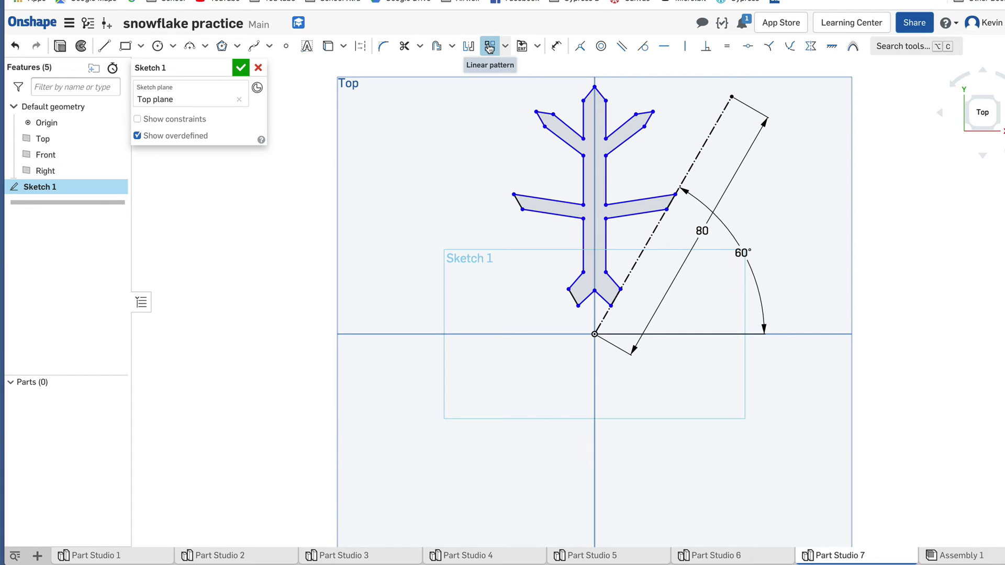
click(506, 47)
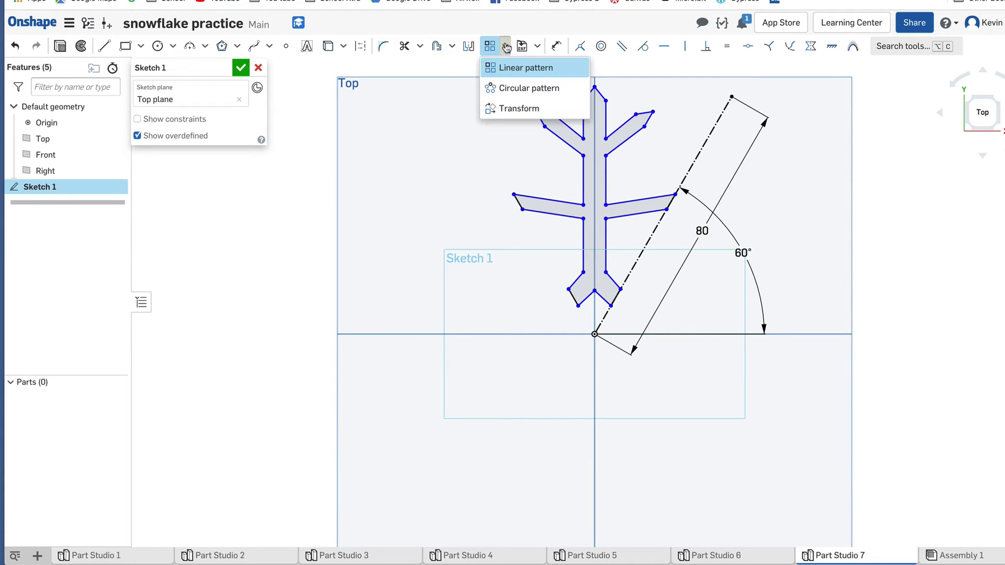
click(499, 87)
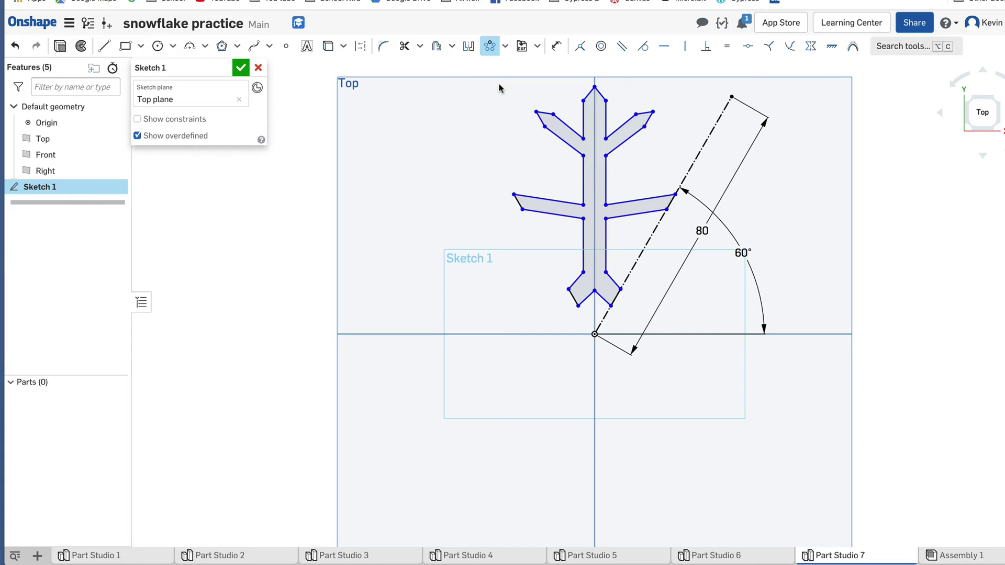
mouse_move(487, 72)
mouse_down()
mouse_move(549, 106)
mouse_move(658, 203)
mouse_move(715, 347)
mouse_up()
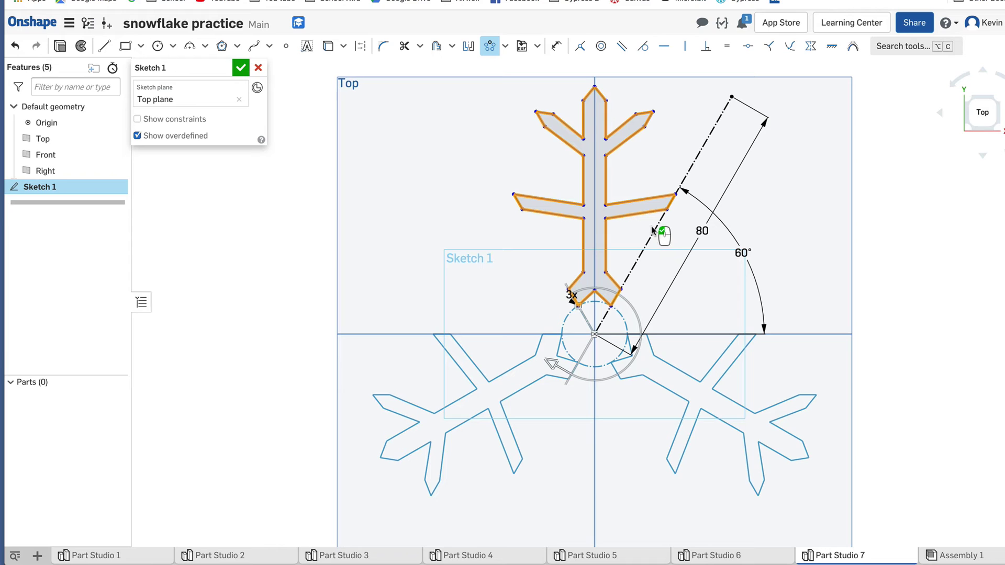
mouse_move(550, 123)
mouse_down()
mouse_move(596, 188)
mouse_move(574, 291)
mouse_move(460, 222)
mouse_move(480, 234)
mouse_move(580, 206)
mouse_up()
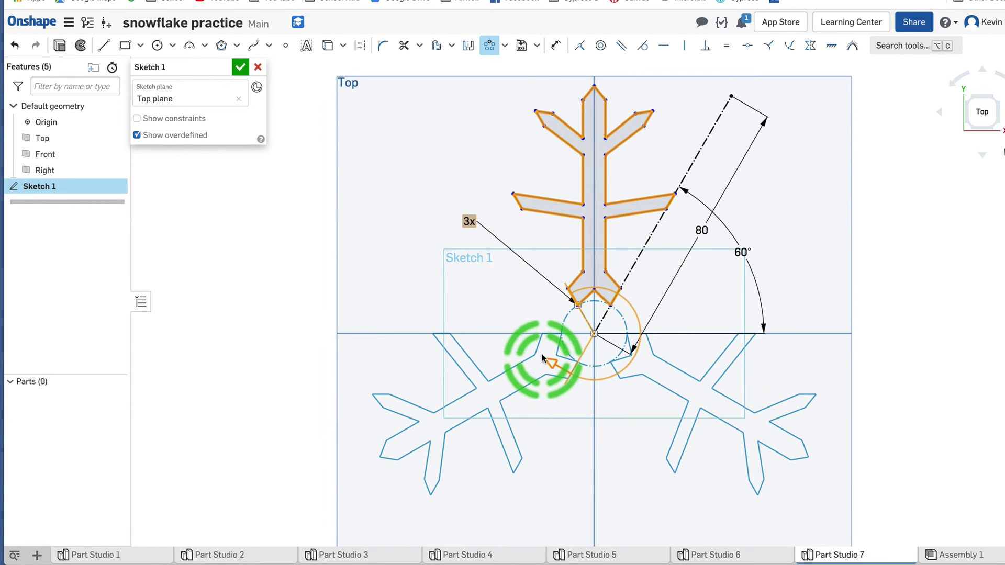
click(622, 146)
click(602, 198)
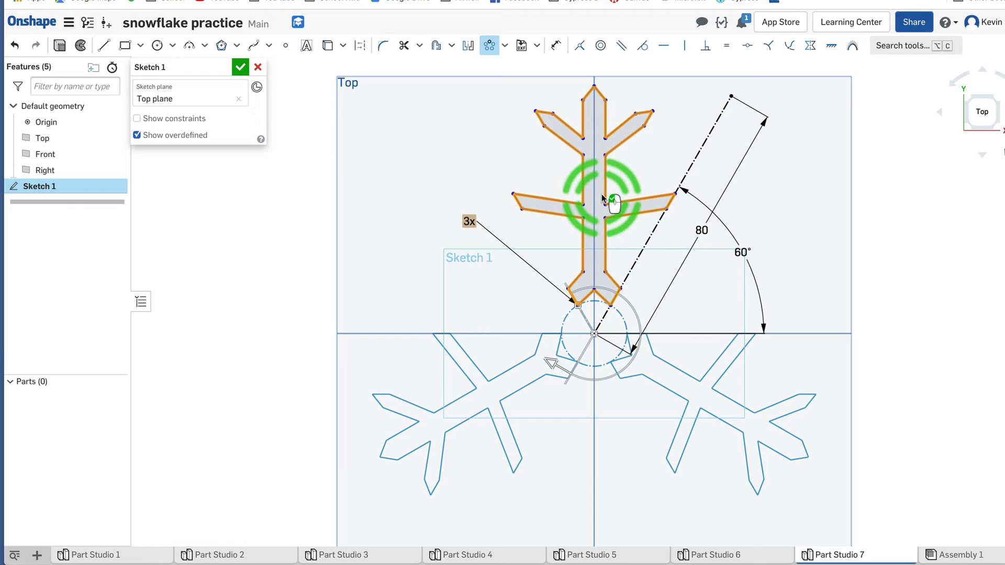
drag(603, 198, 469, 221)
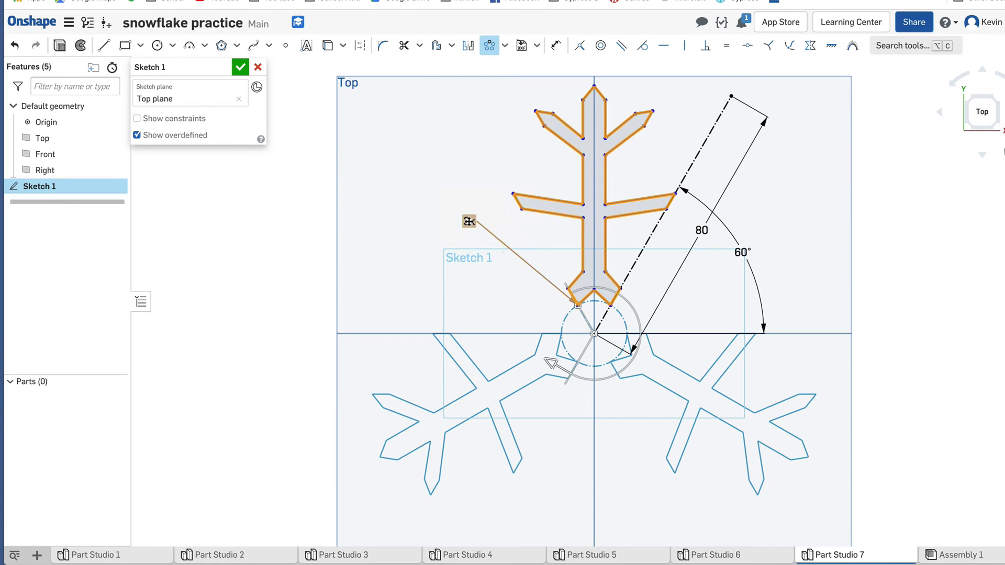
- Set the circular pattern to 6 copies and finish it
click(469, 221)
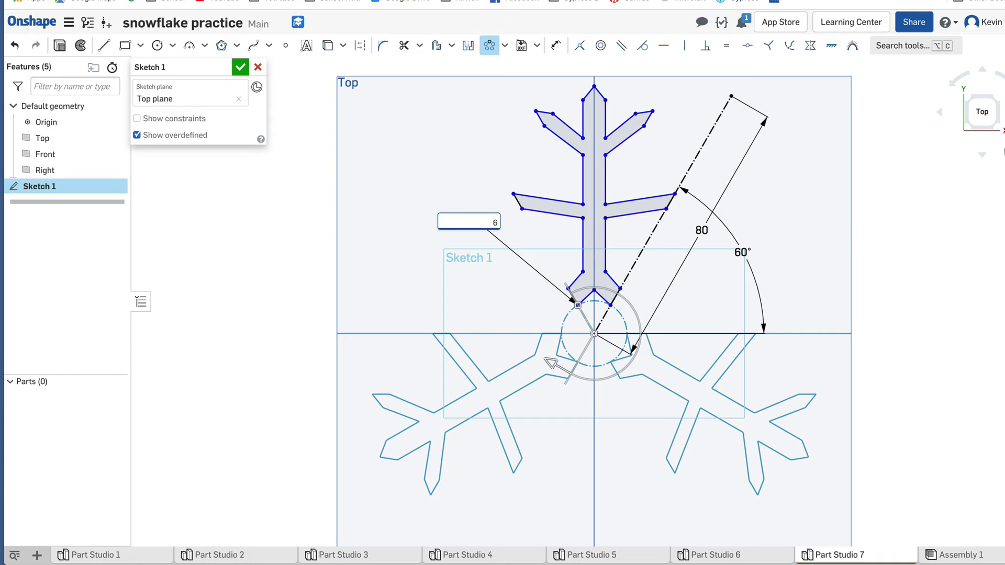
key(Return)
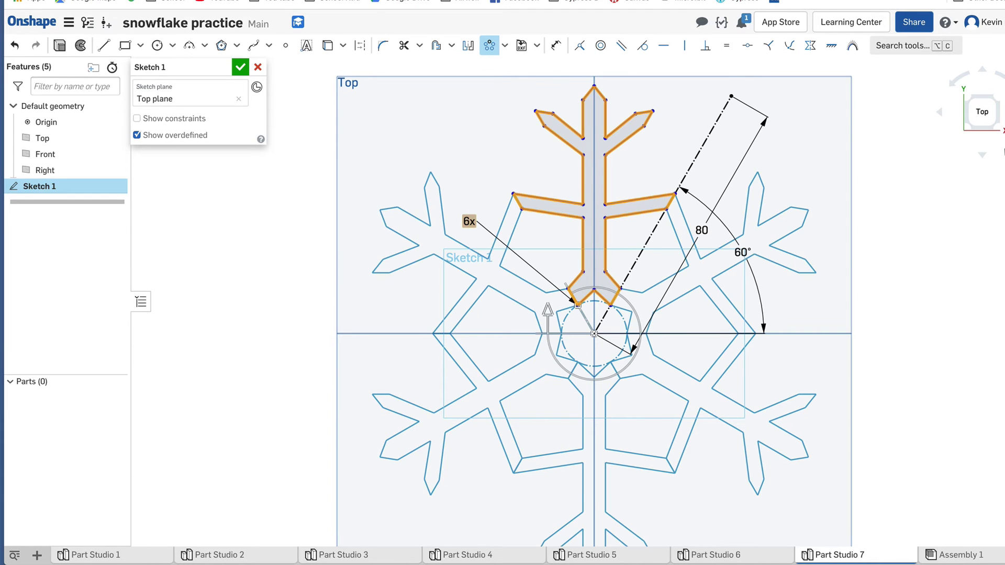
click(466, 134)
click(461, 129)
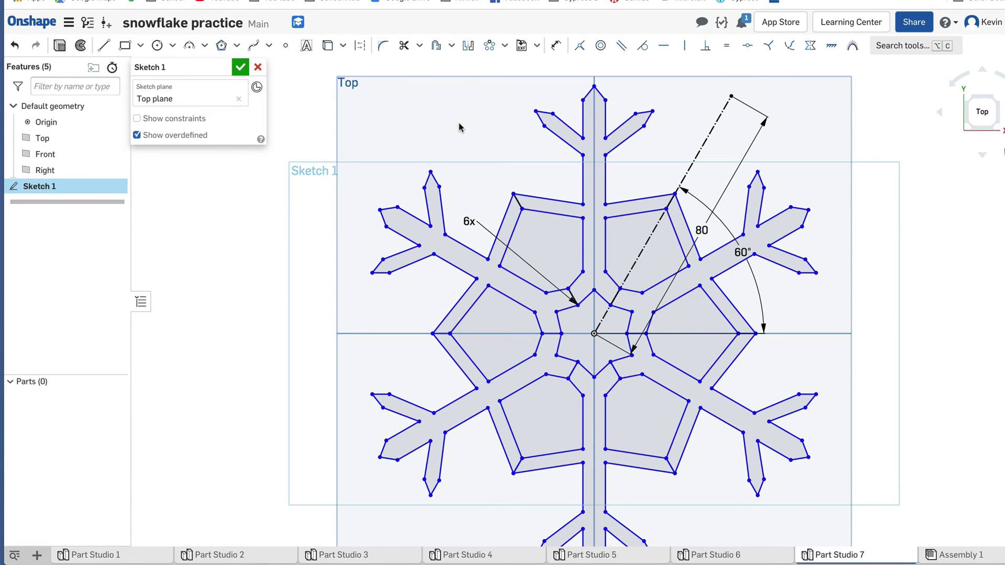
- Extrude the snowflake sketch 4 mm deep into Part 1
mouse_move(914, 243)
right_down()
mouse_move(937, 242)
mouse_move(912, 244)
right_up()
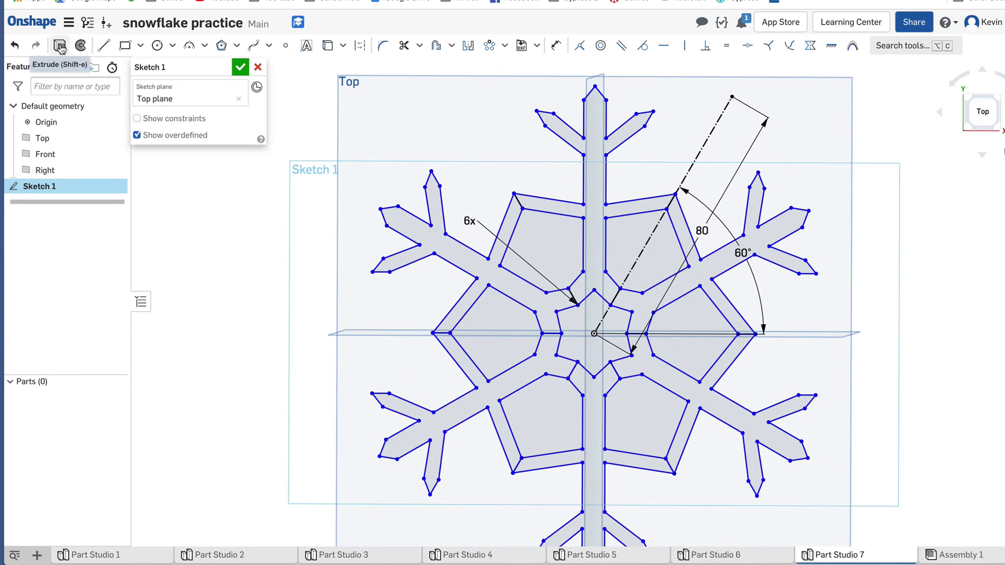
click(61, 47)
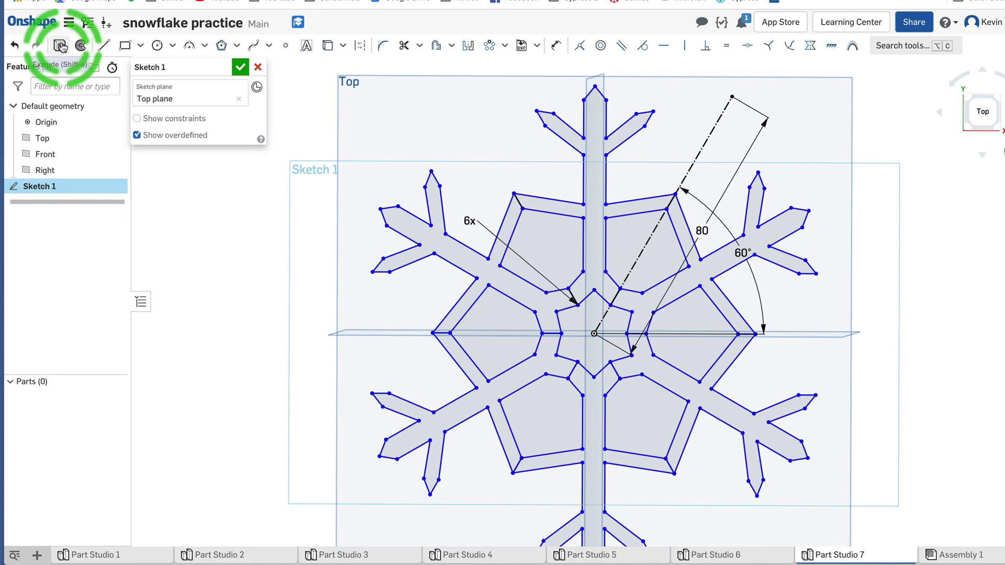
click(217, 166)
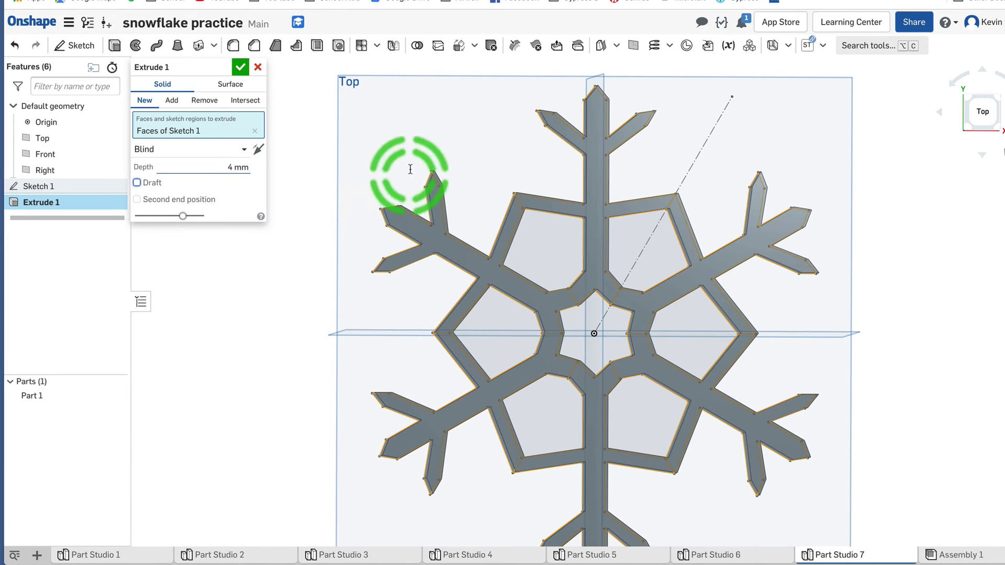
click(240, 67)
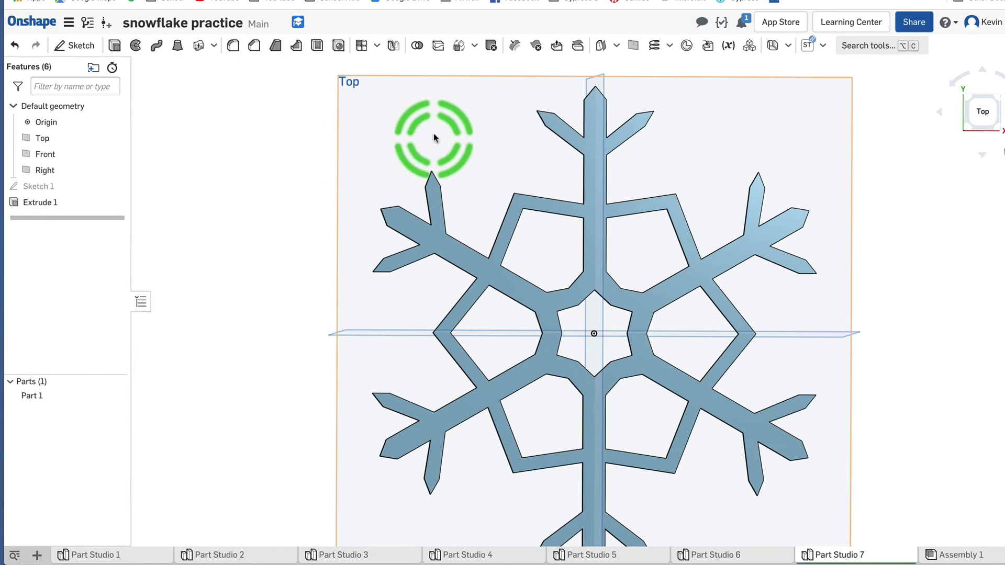
right_drag(434, 134, 373, 122)
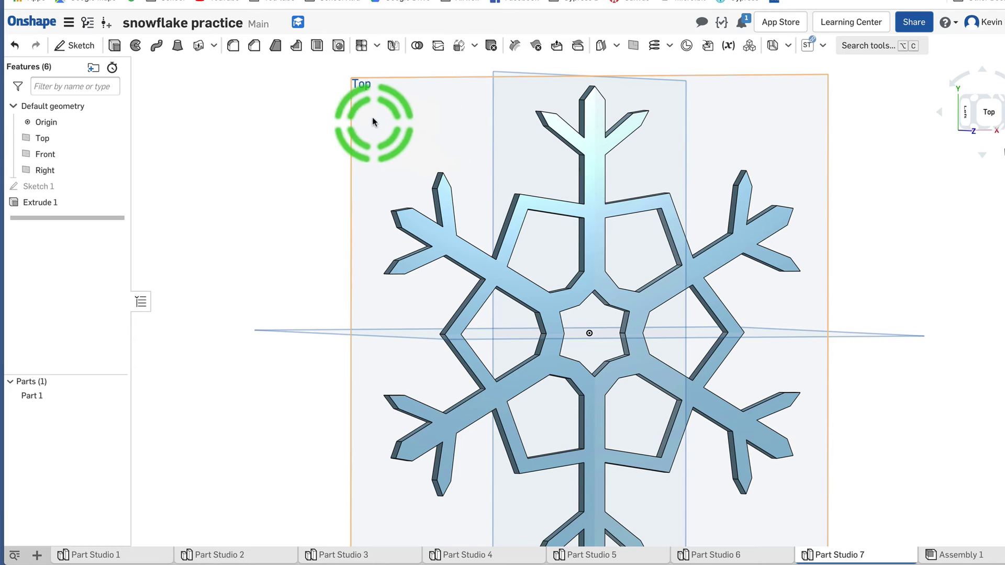
- Apply a 1 mm chamfer to both the top face and the underside of the snowflake
click(255, 46)
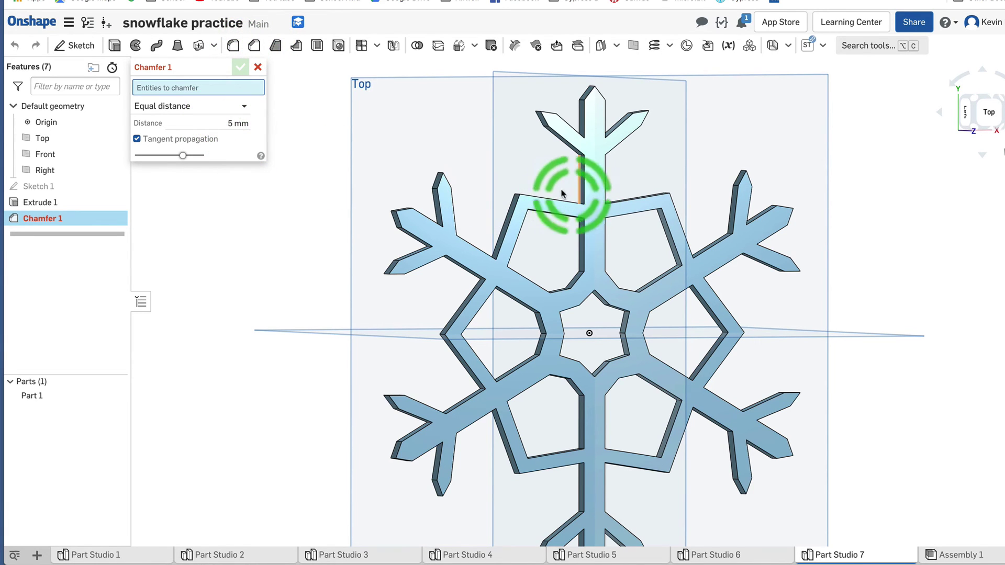
click(221, 125)
text(1)
key(Return)
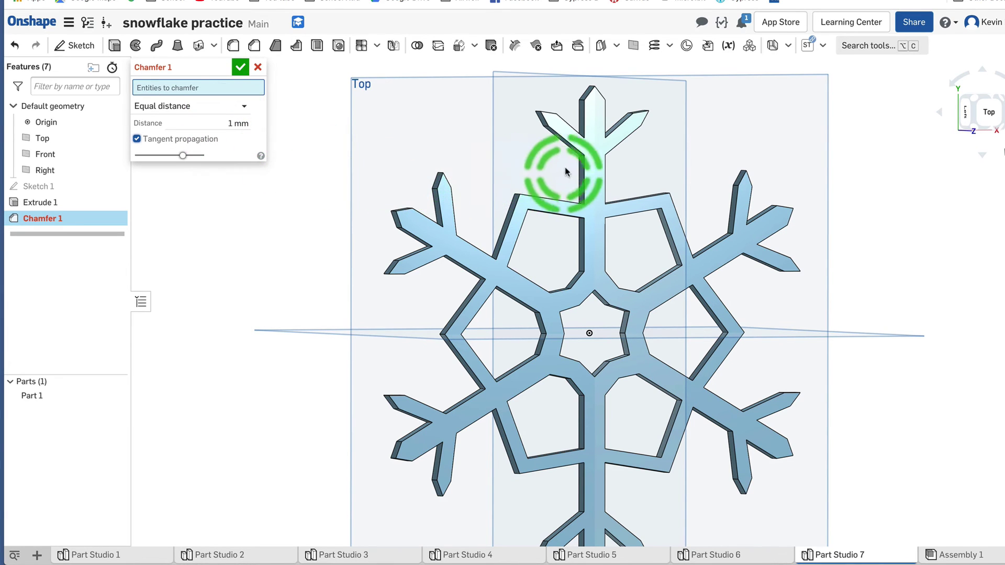
click(593, 184)
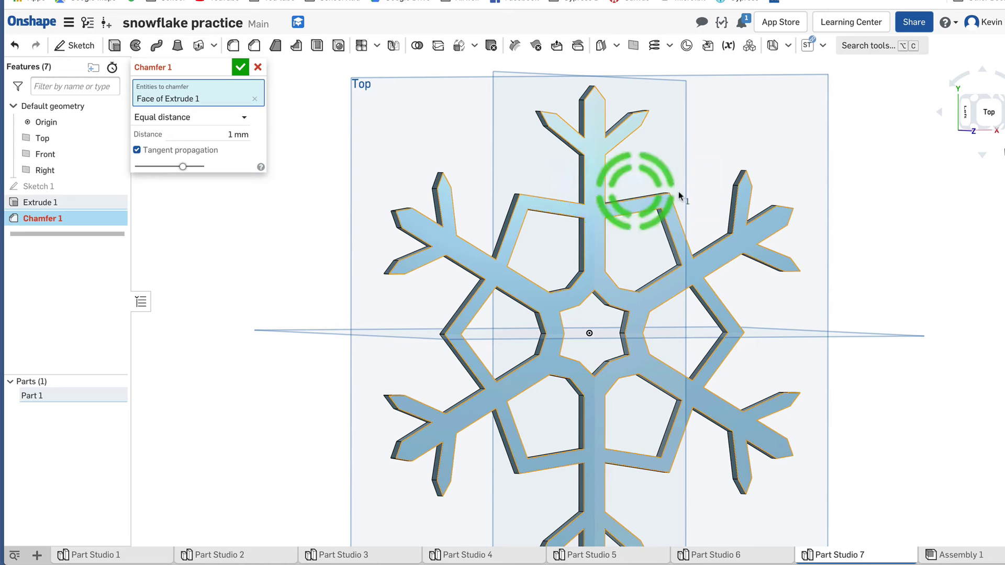
click(963, 234)
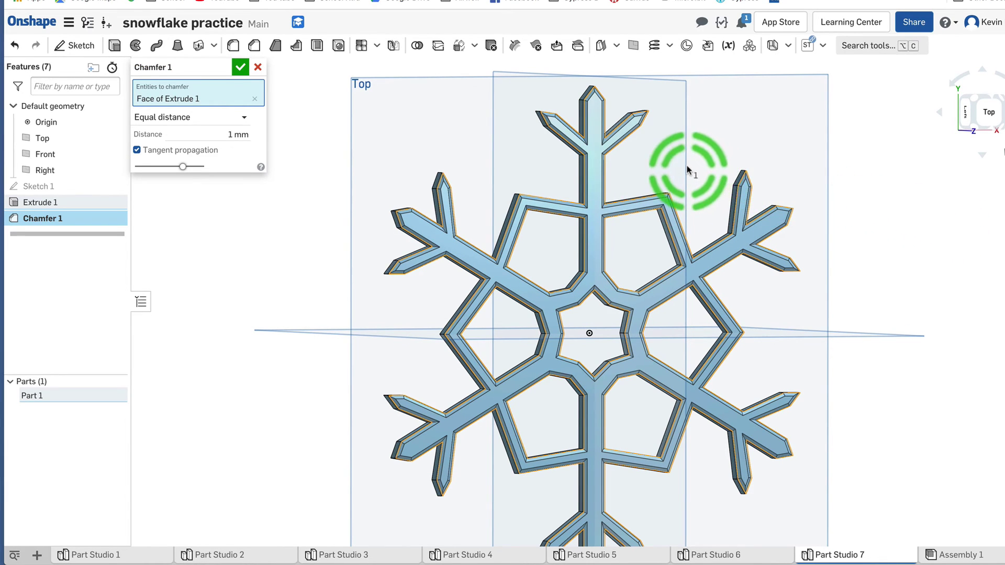
right_drag(689, 166, 817, 180)
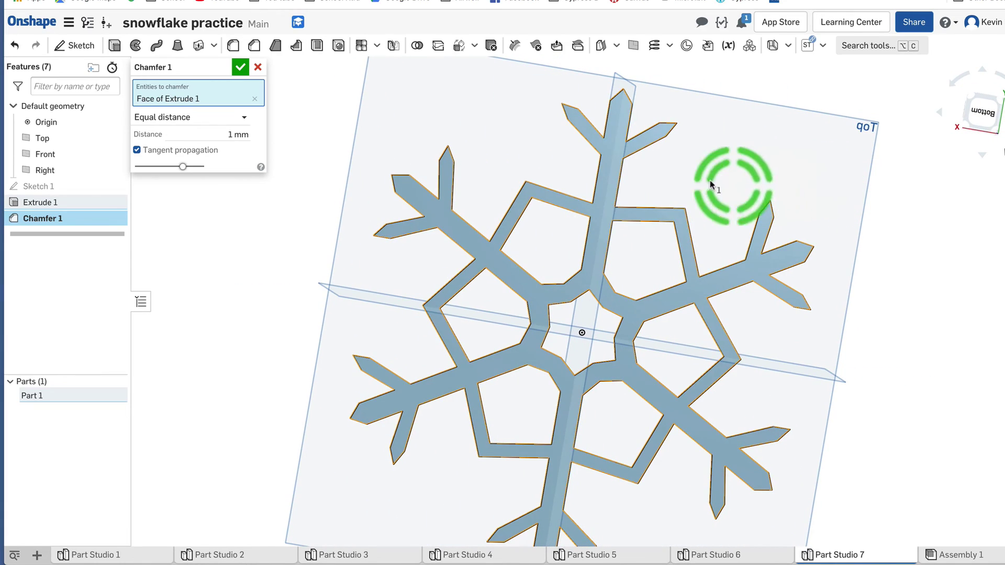
click(608, 182)
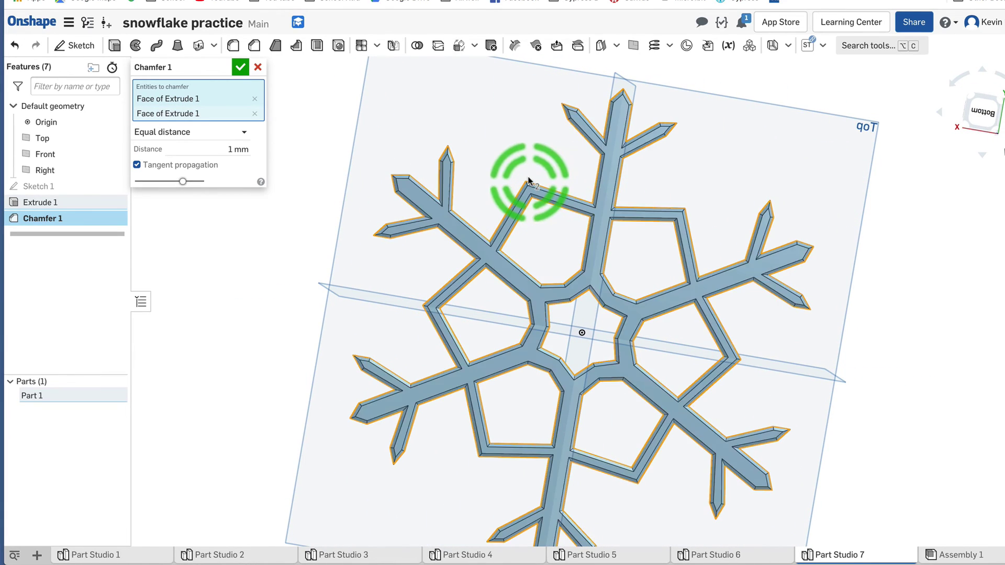
click(239, 67)
right_drag(685, 213, 601, 168)
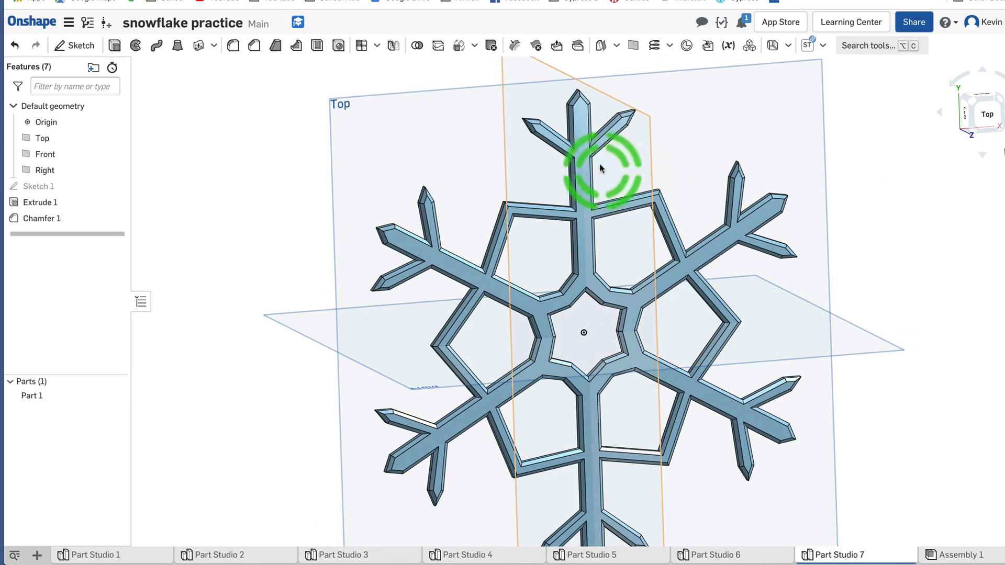
- Sketch a Ø4 centre-point circle near the top arm's tip on the part face
click(987, 118)
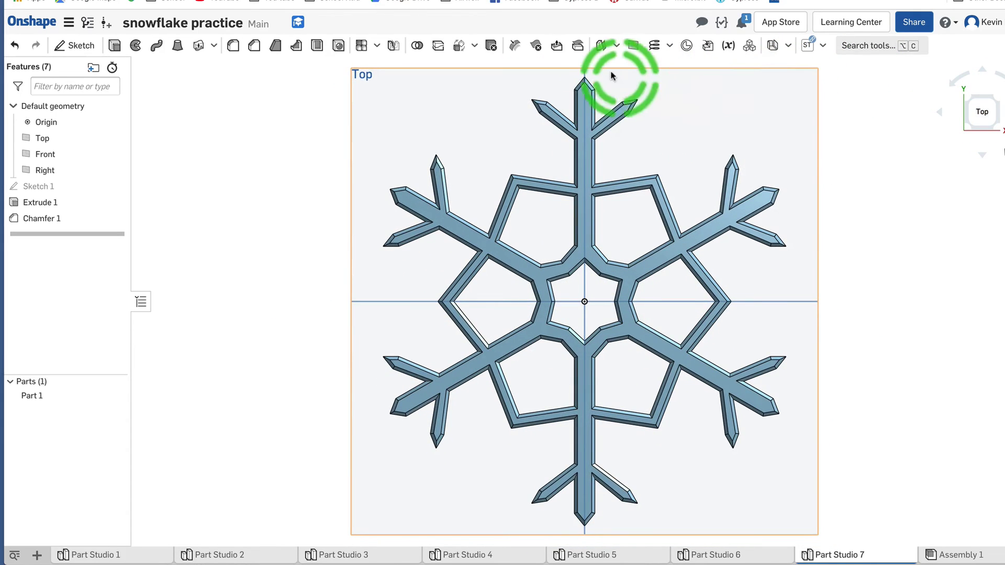
scroll(611, 69, up, 5)
scroll(609, 65, up, 5)
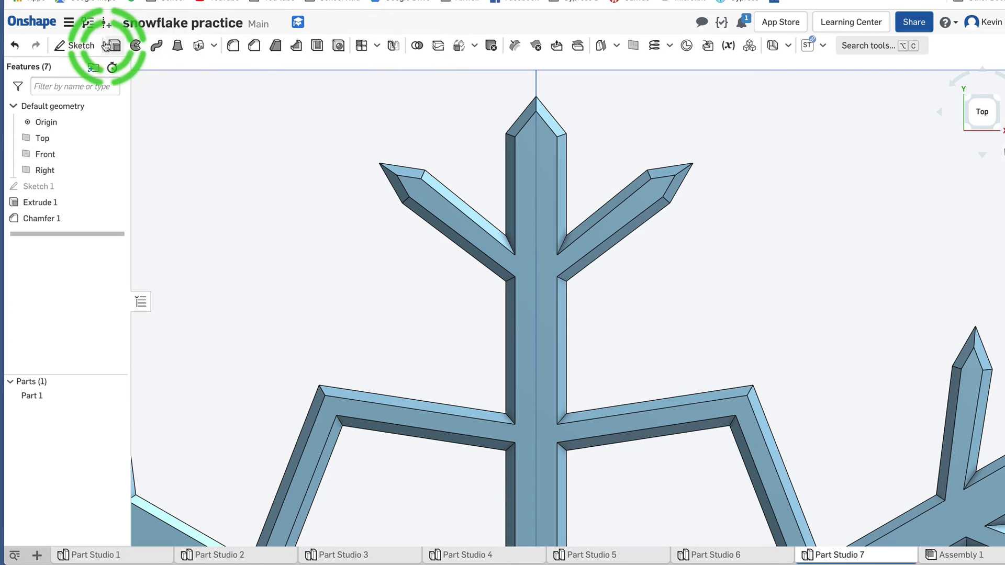
click(80, 47)
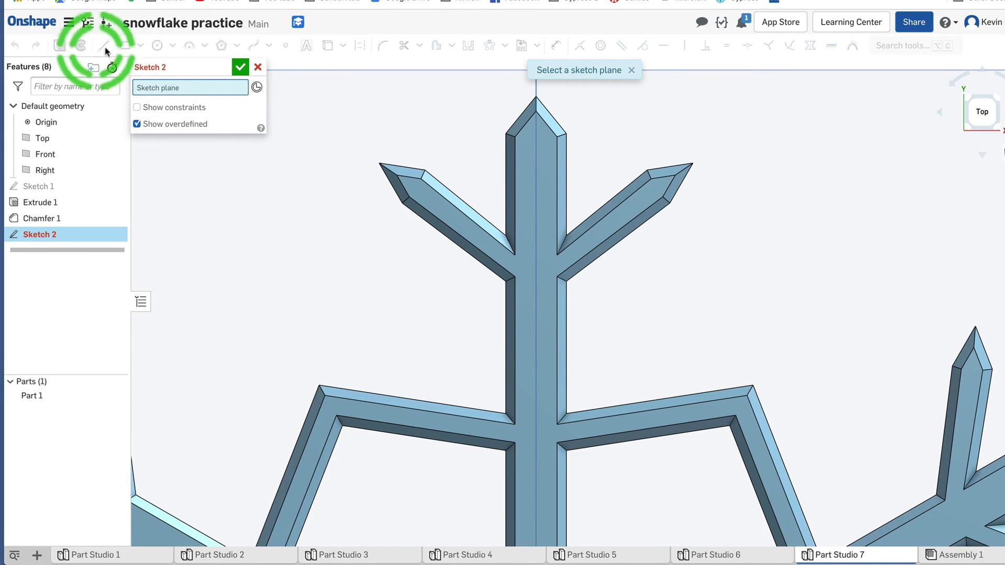
click(535, 233)
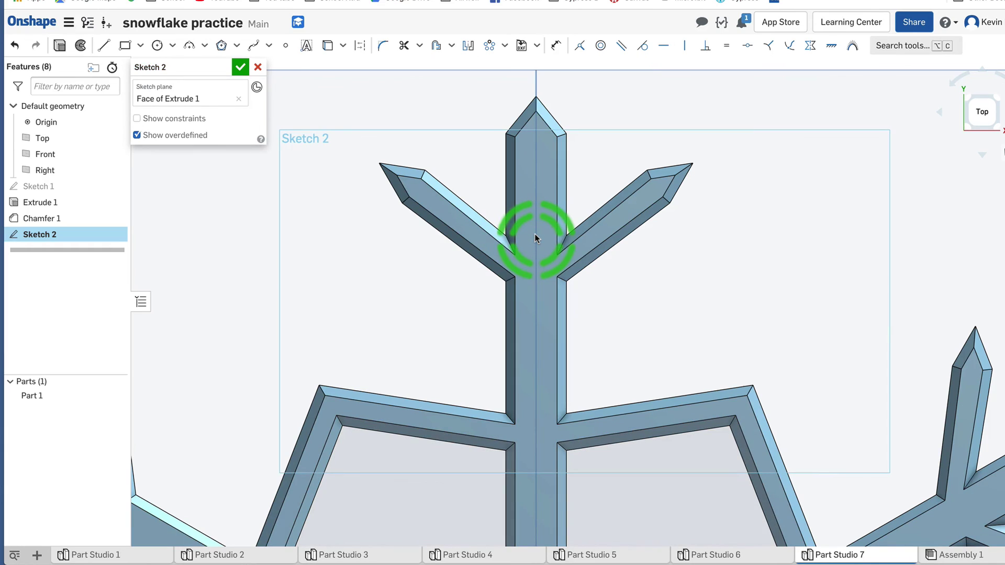
click(172, 51)
click(159, 47)
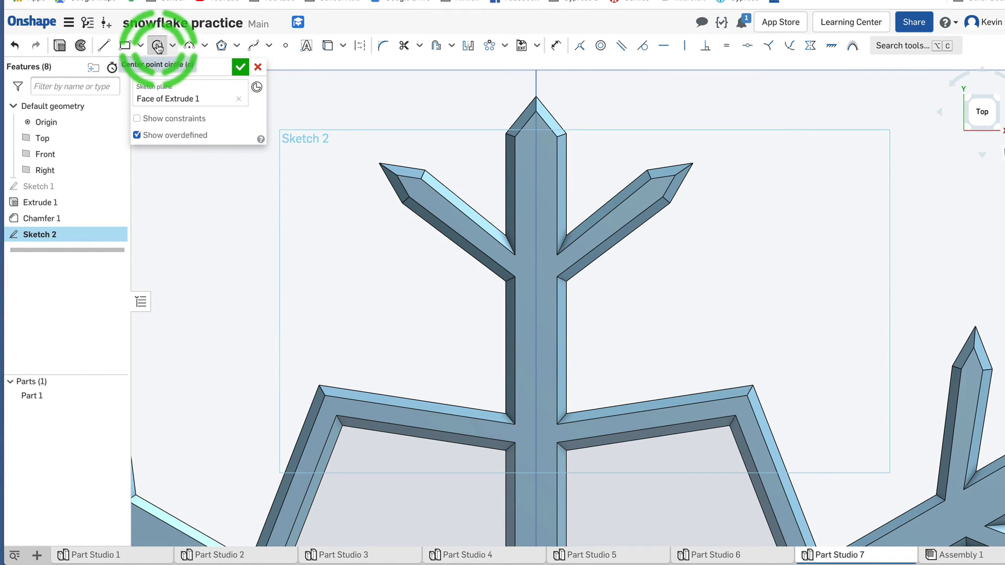
click(546, 183)
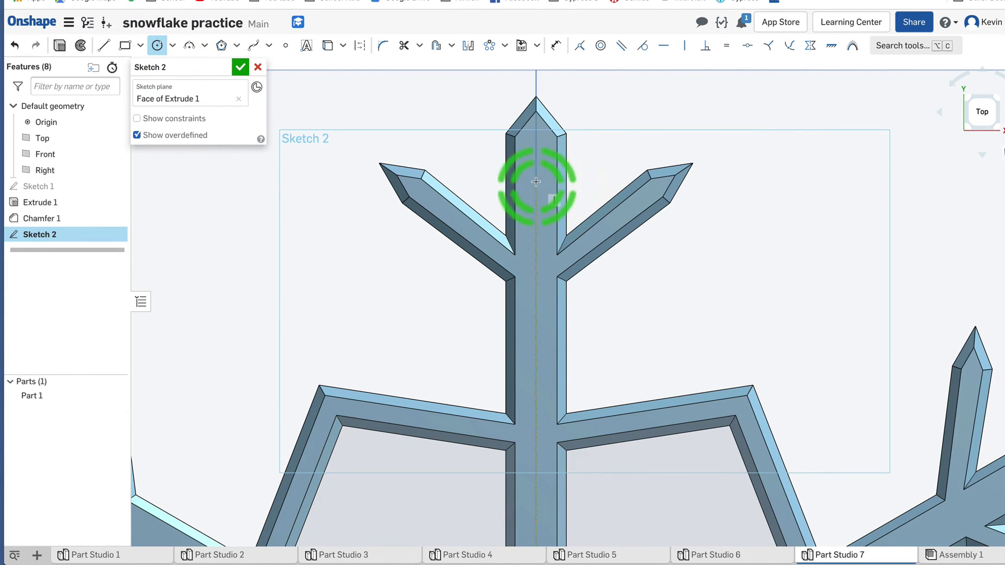
drag(536, 182, 536, 159)
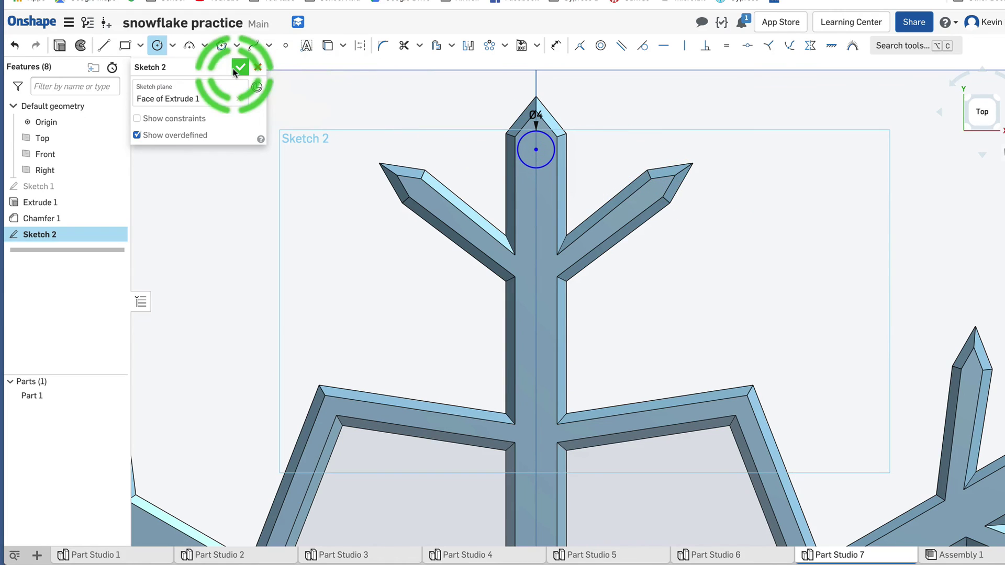
click(60, 46)
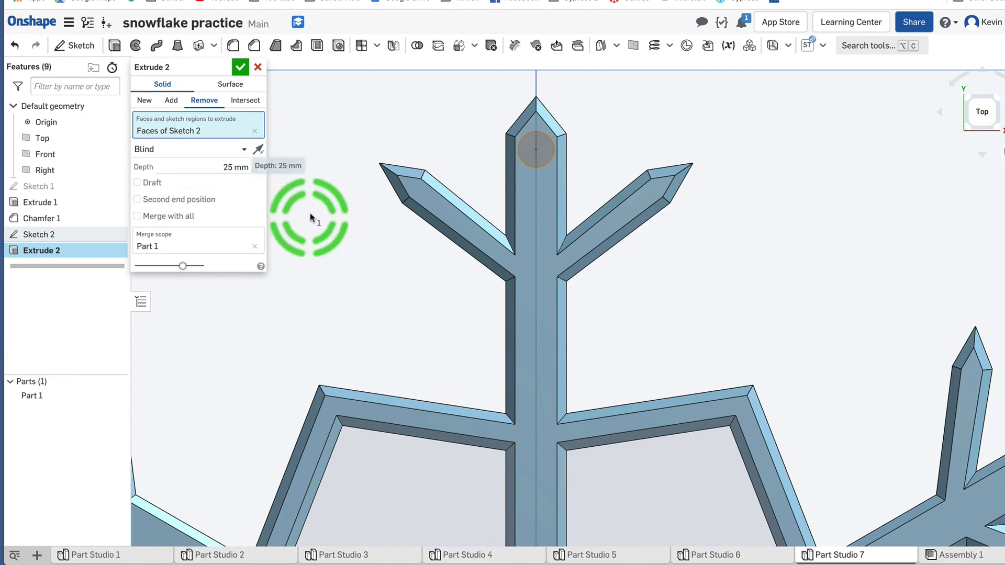
- Apply Extrude 2 as a Remove cut, then inspect the new through-hole near the top arm's tip
right_drag(310, 215, 427, 198)
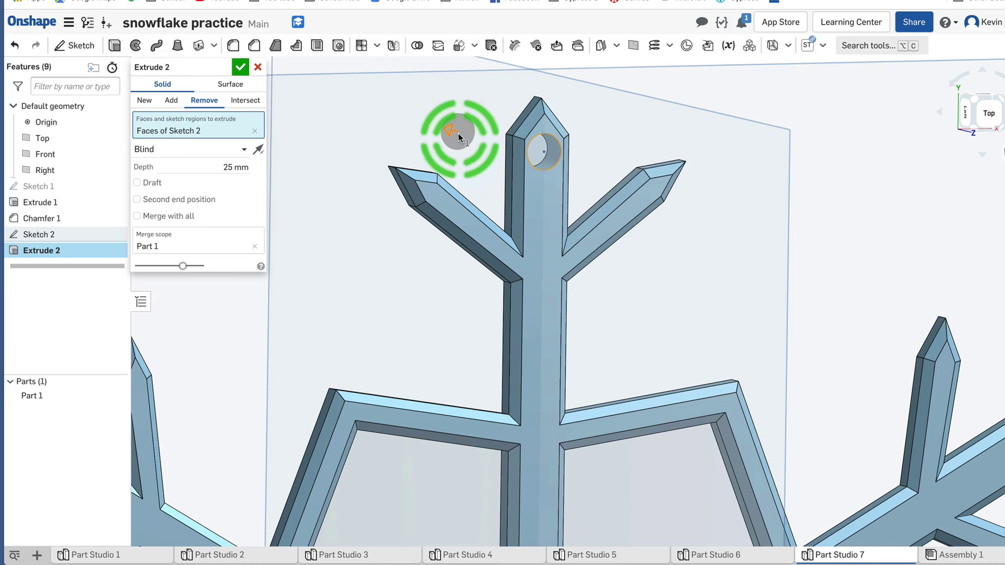
click(240, 69)
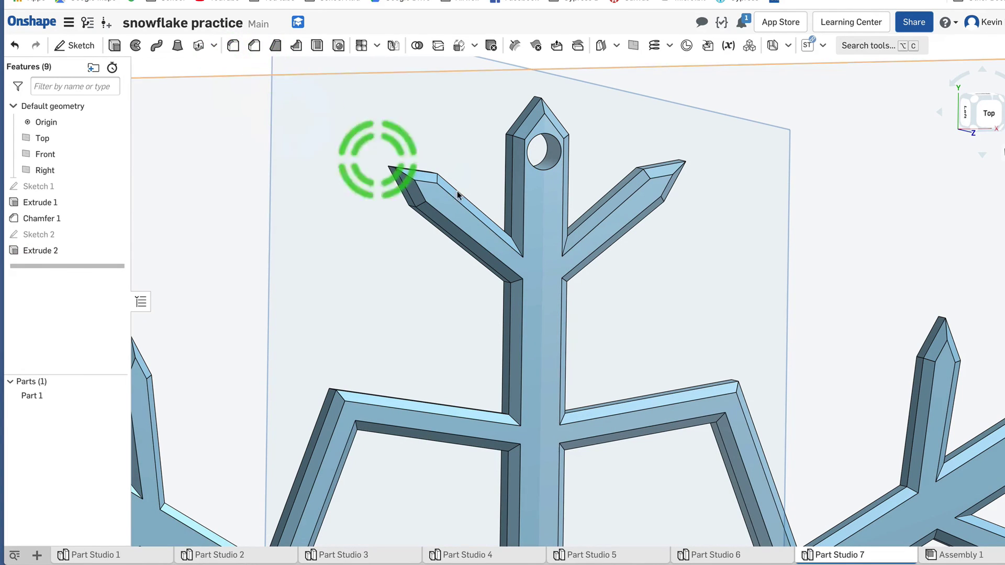
right_drag(780, 281, 764, 277)
key(f)
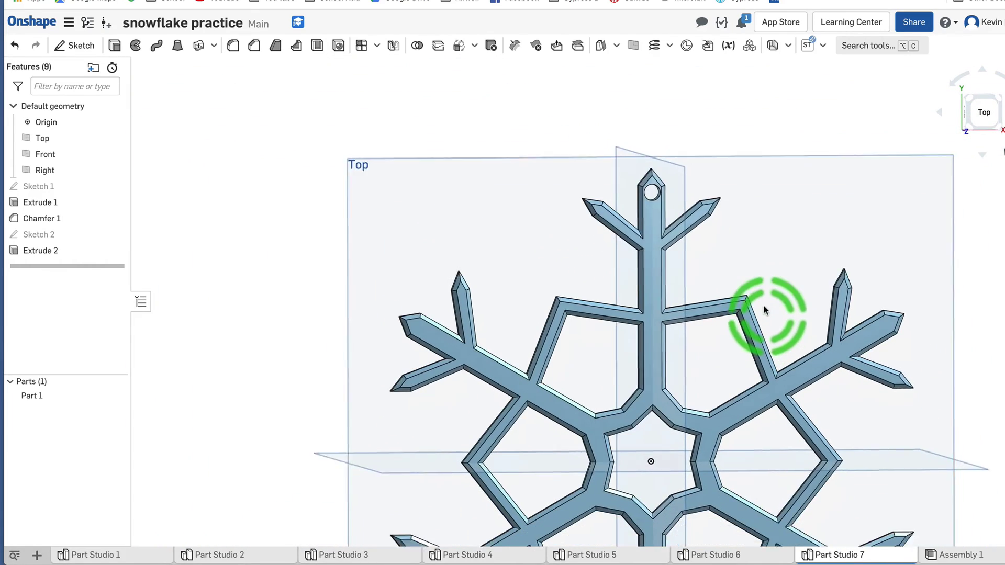
middle_drag(764, 310, 732, 239)
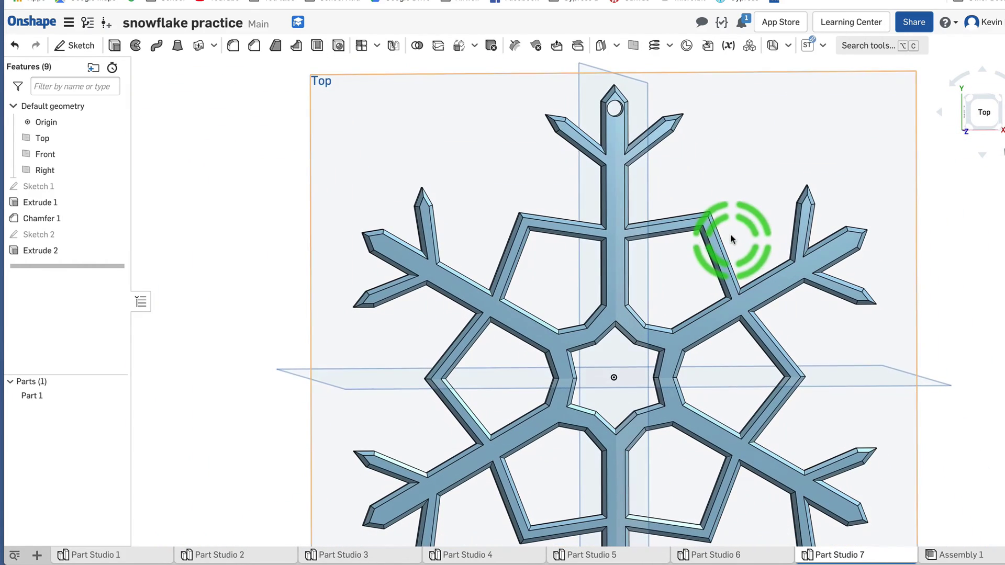
scroll(732, 239, down, 5)
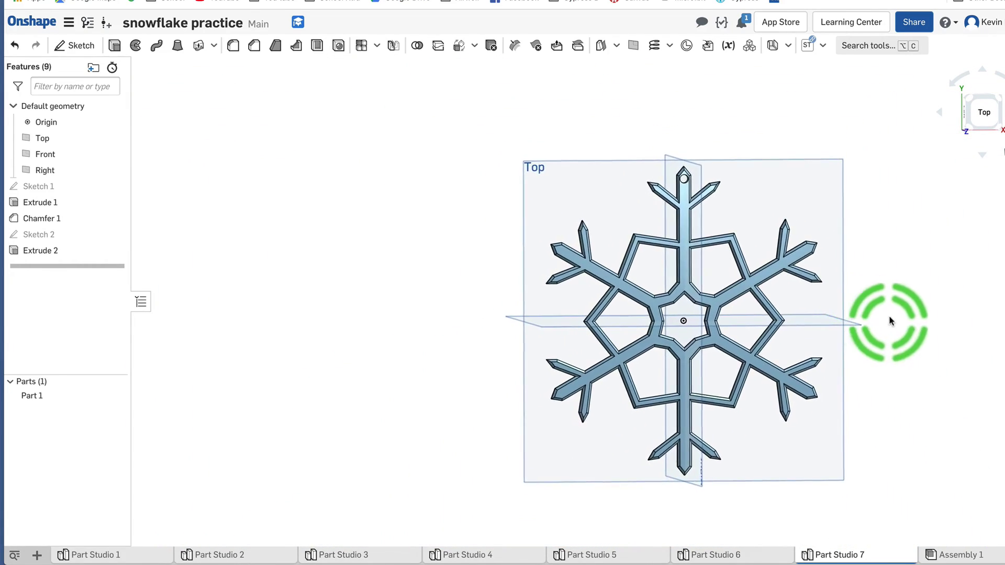